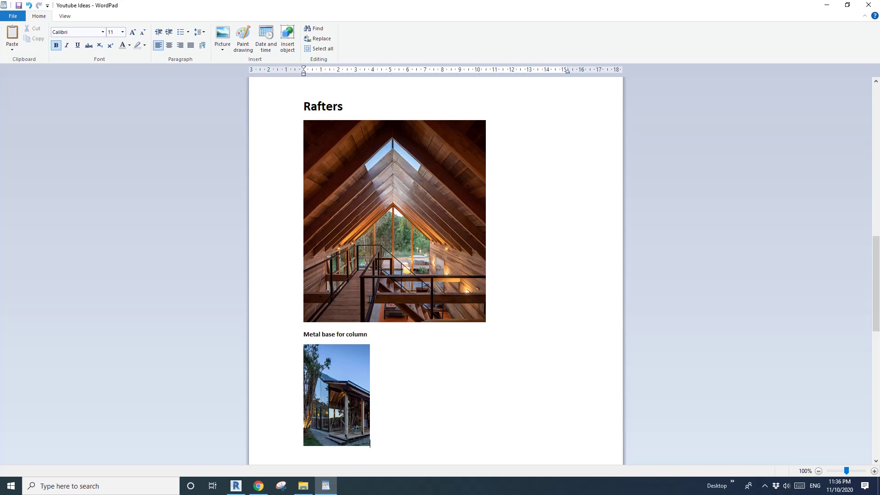
# Switch to Revit and create a new project
pyautogui.click(236, 486)
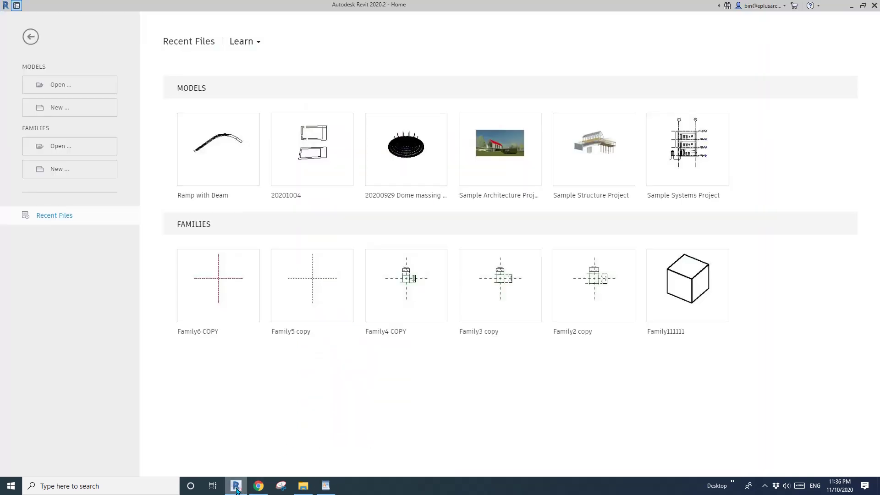
pyautogui.click(62, 112)
pyautogui.click(147, 95)
pyautogui.click(68, 116)
pyautogui.click(101, 146)
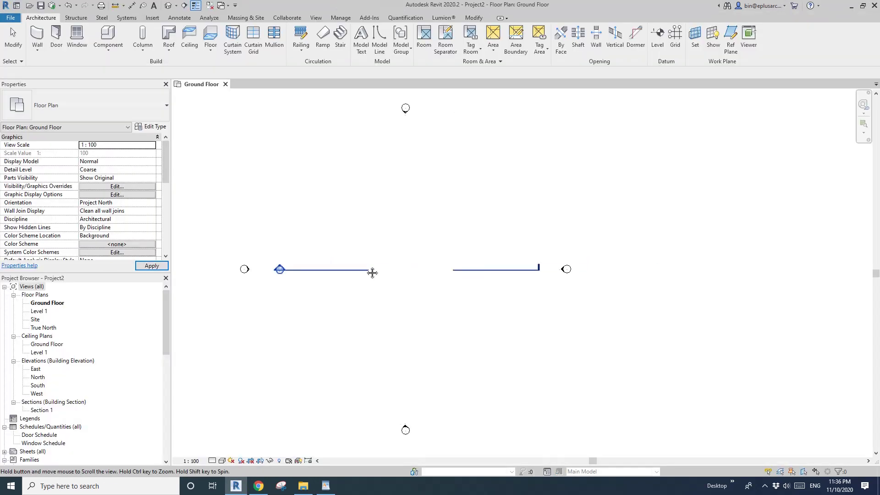
# Draw a rectangle of Double brick - 270 walls on the Ground Floor, about 9630 by 12130 mm
pyautogui.press('w')
pyautogui.press('a')
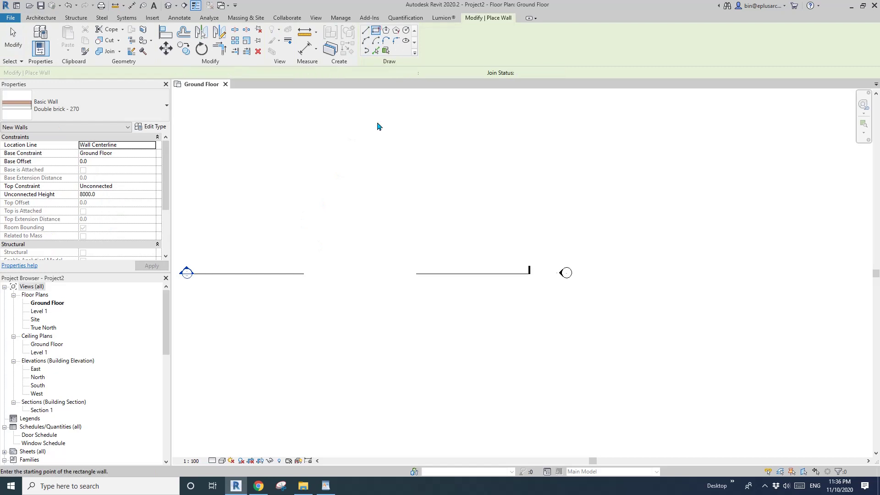
pyautogui.click(308, 173)
pyautogui.click(392, 279)
pyautogui.scroll(2, 363, 197)
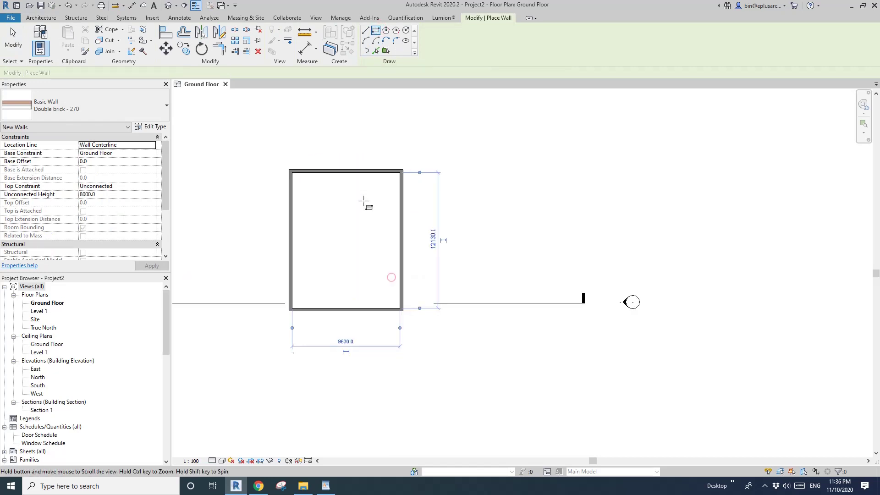
pyautogui.press('Escape')
pyautogui.press('Escape')
# Start a footprint roof on Level 1 and sketch its boundary along all four walls with no overhang
pyautogui.click(169, 31)
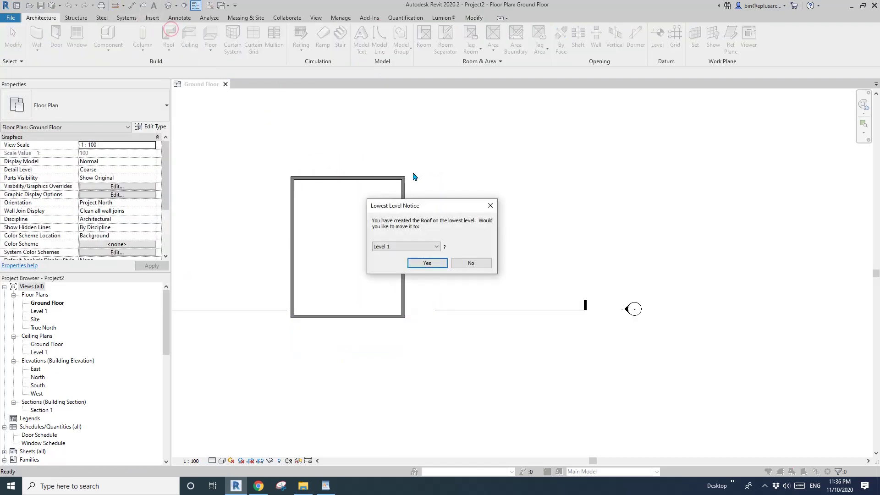
pyautogui.click(417, 262)
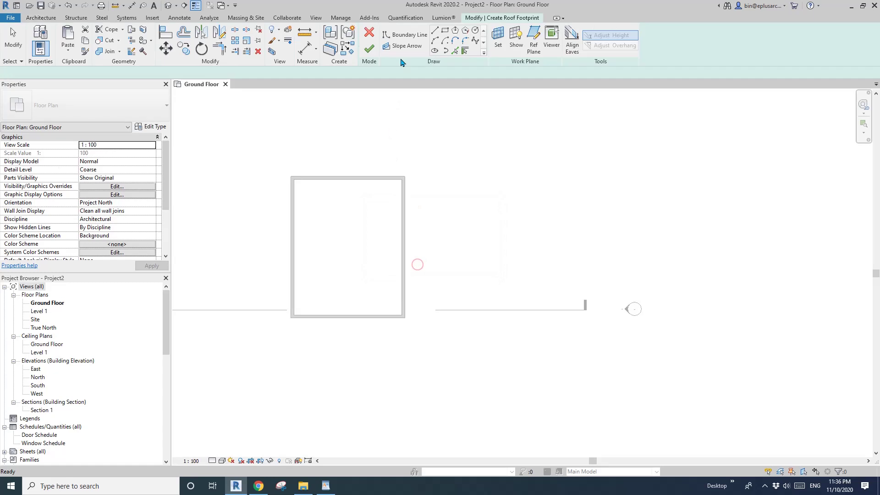
pyautogui.press('Tab')
pyautogui.click(403, 214)
pyautogui.press('Escape')
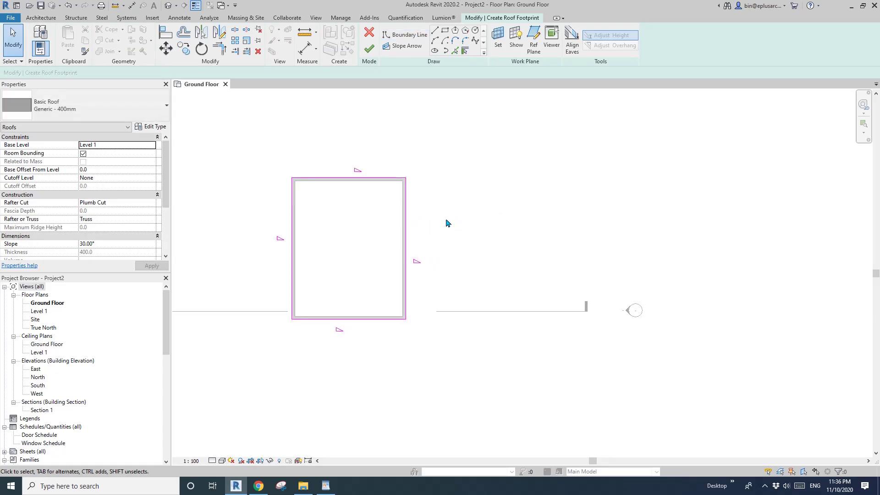
# Remove the slope definition from the two short end edges of the roof boundary
pyautogui.moveTo(366, 203); pyautogui.dragTo(365, 200)
pyautogui.keyDown('ctrl'); pyautogui.moveTo(360, 292); pyautogui.dragTo(344, 338); pyautogui.keyUp('ctrl')
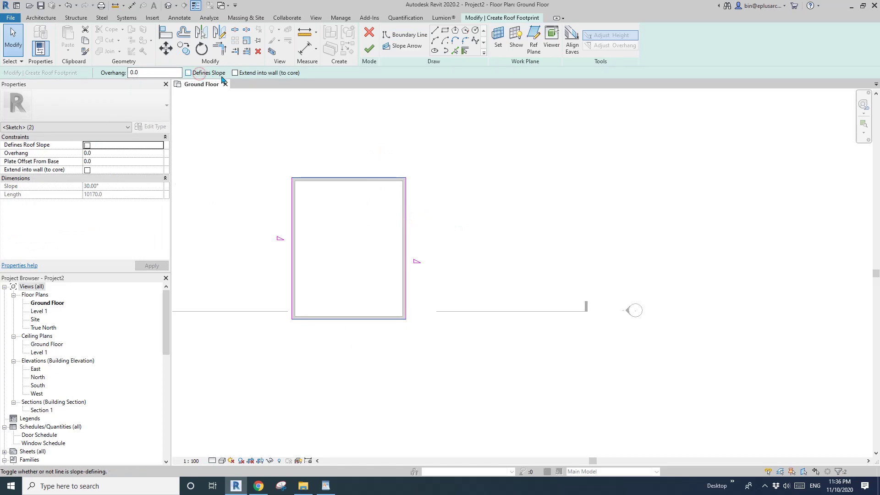
pyautogui.click(353, 152)
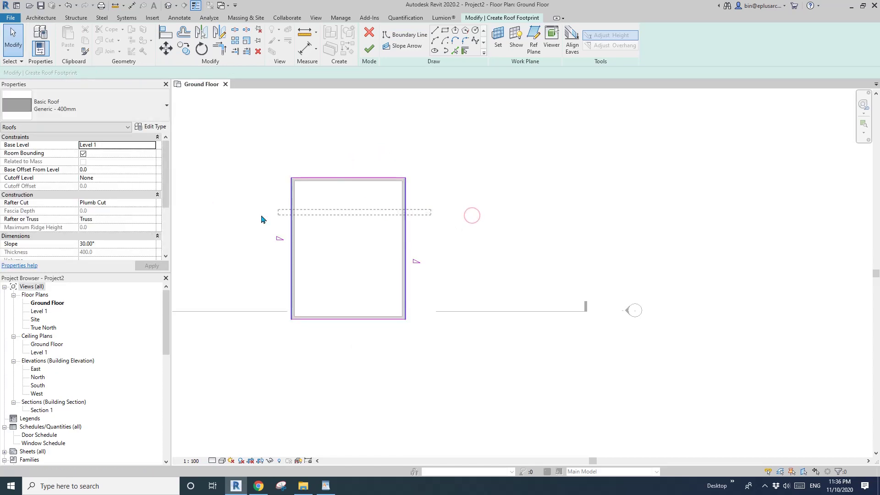
# Set the slope of the two long roof edges to 45° and finish the roof
pyautogui.hotkey('ctrl', 'Left')
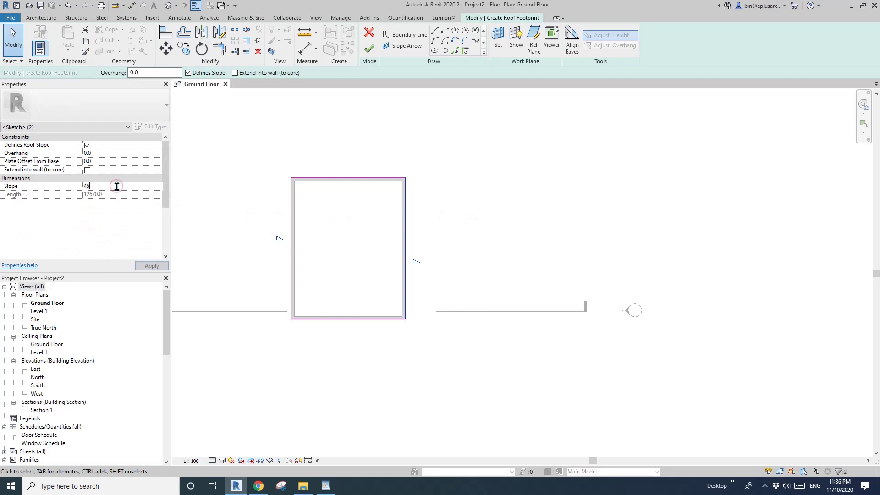
pyautogui.click(369, 49)
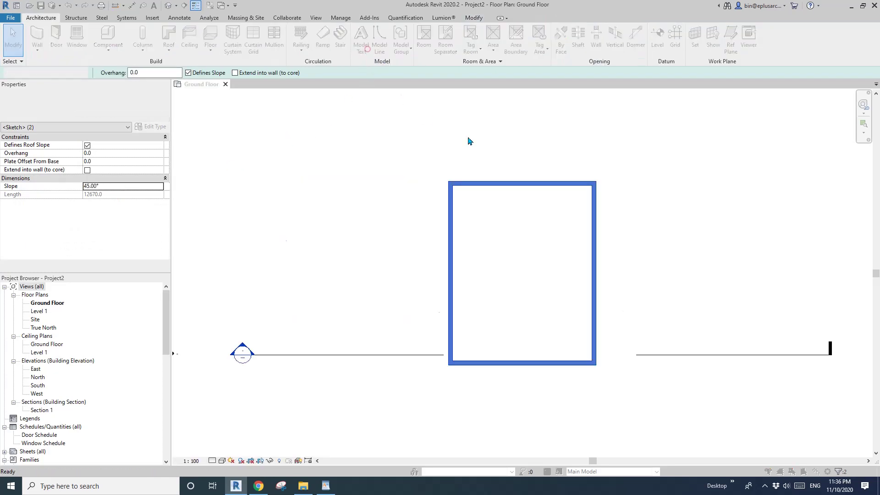
pyautogui.click(467, 243)
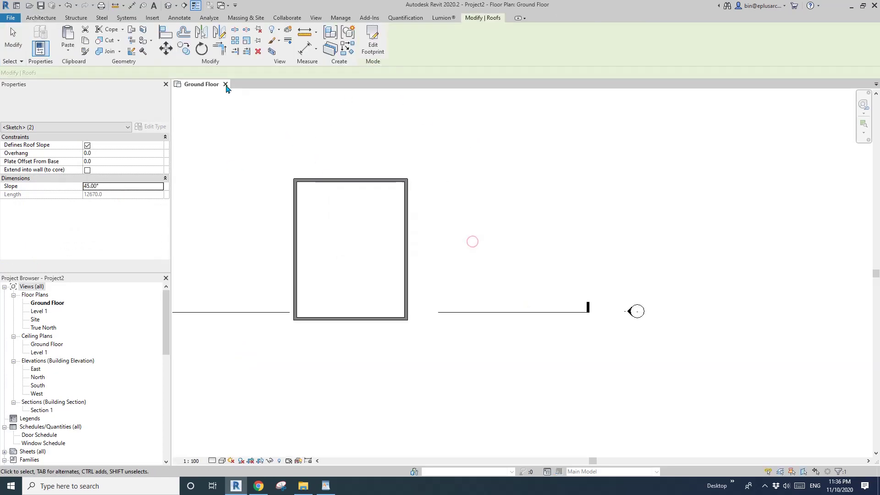
# Open the default 3D view and change the roof's type to Generic - 125mm
pyautogui.click(168, 6)
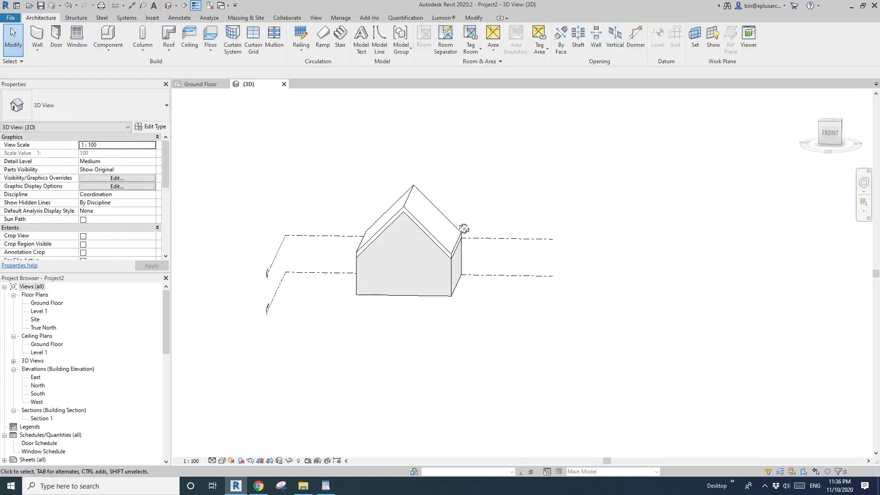
pyautogui.scroll(1, 433, 231)
pyautogui.click(437, 268)
pyautogui.keyDown('shift'); pyautogui.moveTo(437, 268); pyautogui.dragTo(366, 240, button='middle'); pyautogui.keyUp('shift')
pyautogui.scroll(2, 387, 240)
pyautogui.press('Escape')
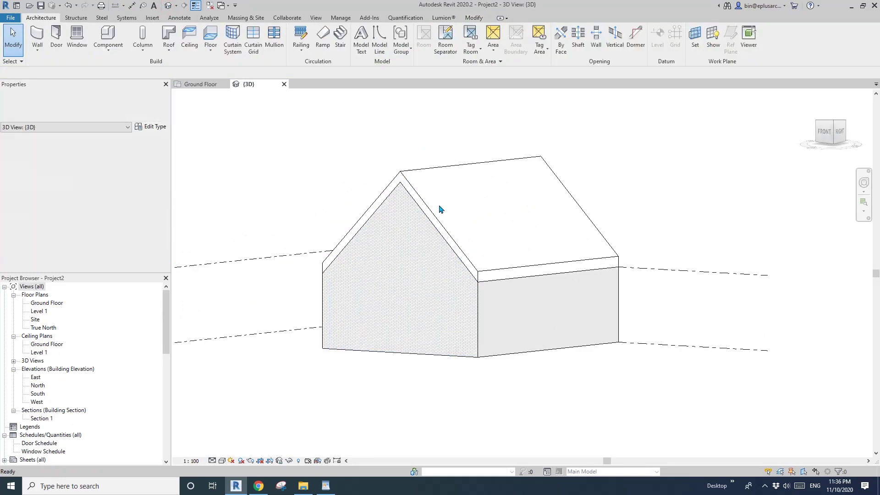
pyautogui.keyDown('shift'); pyautogui.moveTo(438, 209); pyautogui.dragTo(471, 225, button='middle'); pyautogui.keyUp('shift')
pyautogui.click(471, 226)
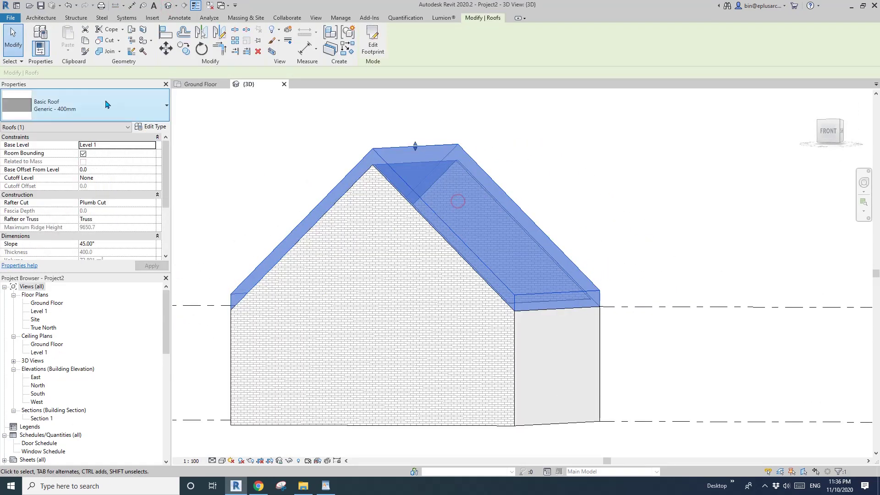
pyautogui.click(105, 104)
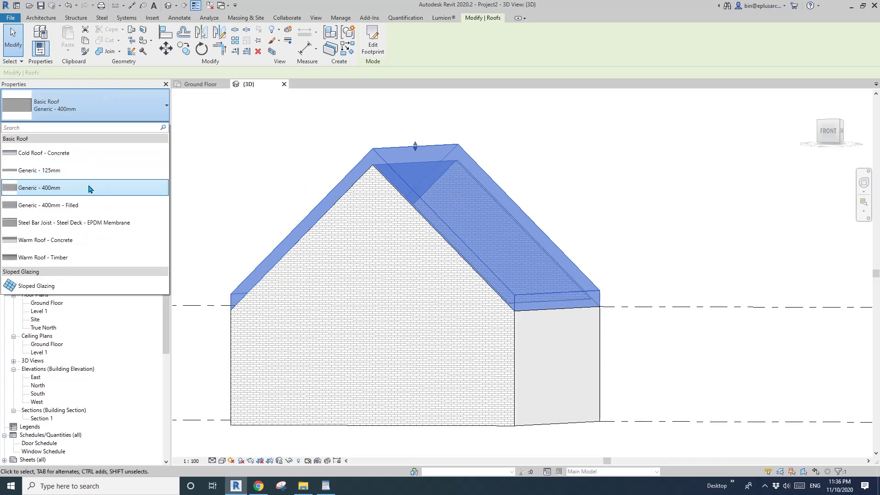
pyautogui.click(81, 176)
pyautogui.click(490, 127)
# Temporarily hide the front gable wall to expose the underside of the roof
pyautogui.keyDown('shift'); pyautogui.moveTo(490, 128); pyautogui.dragTo(436, 167, button='middle'); pyautogui.keyUp('shift')
pyautogui.scroll(-2, 407, 281)
pyautogui.moveTo(417, 258); pyautogui.dragTo(399, 243, button='middle')
pyautogui.click(367, 232)
pyautogui.scroll(1, 373, 218)
pyautogui.press('h')
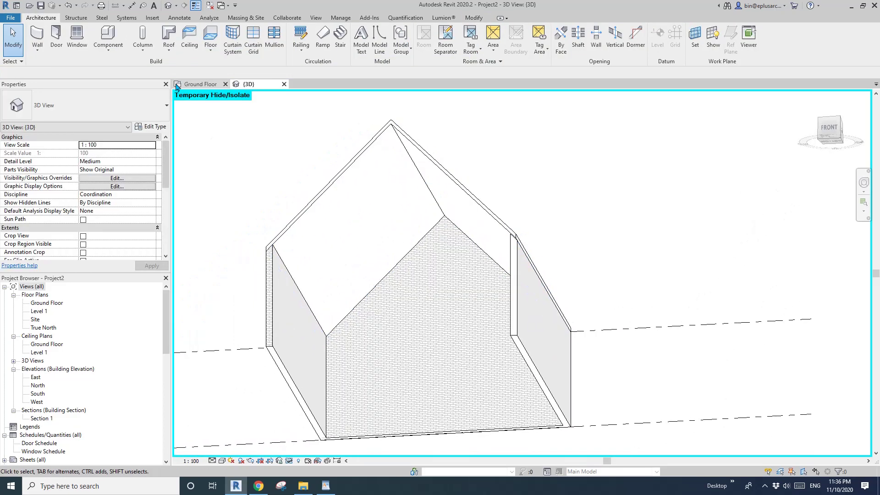
# Start the Beam command and browse the family library to the Wood folder under Structural Framing
pyautogui.click(75, 19)
pyautogui.click(36, 37)
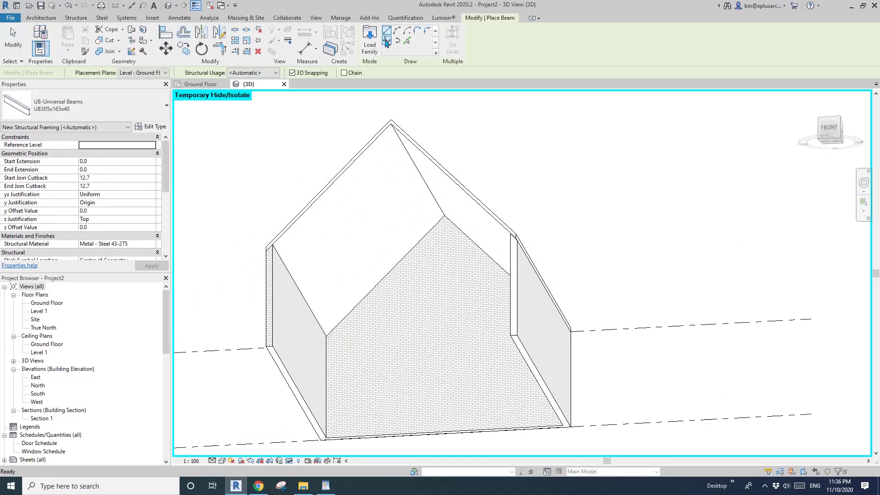
pyautogui.click(370, 37)
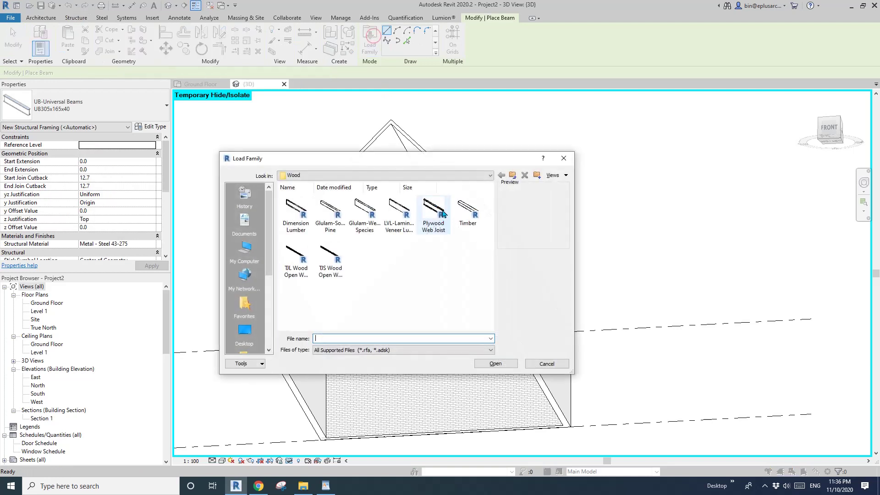
pyautogui.click(511, 179)
pyautogui.click(511, 179)
pyautogui.scroll(-5, 385, 256)
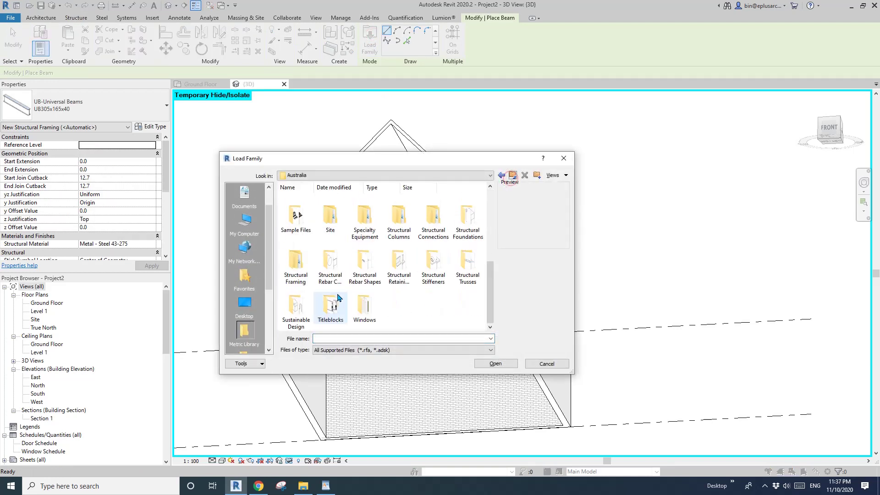
pyautogui.click(298, 274)
pyautogui.doubleClick(298, 274)
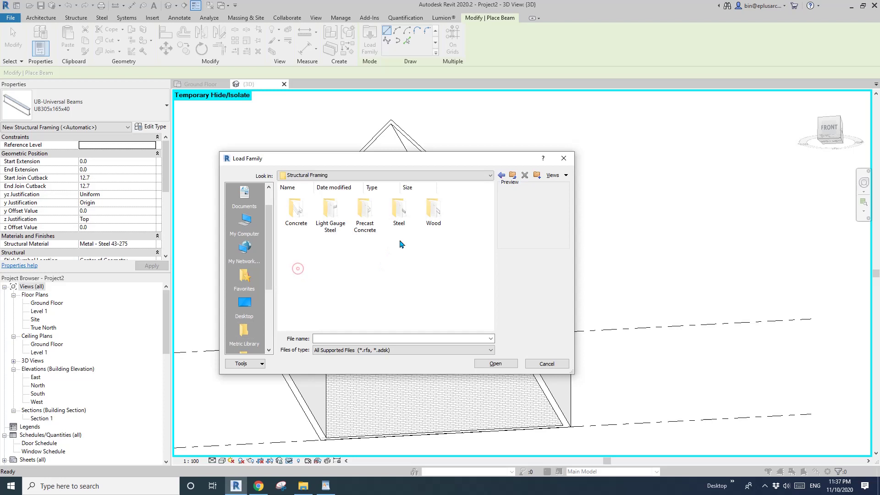
pyautogui.doubleClick(432, 218)
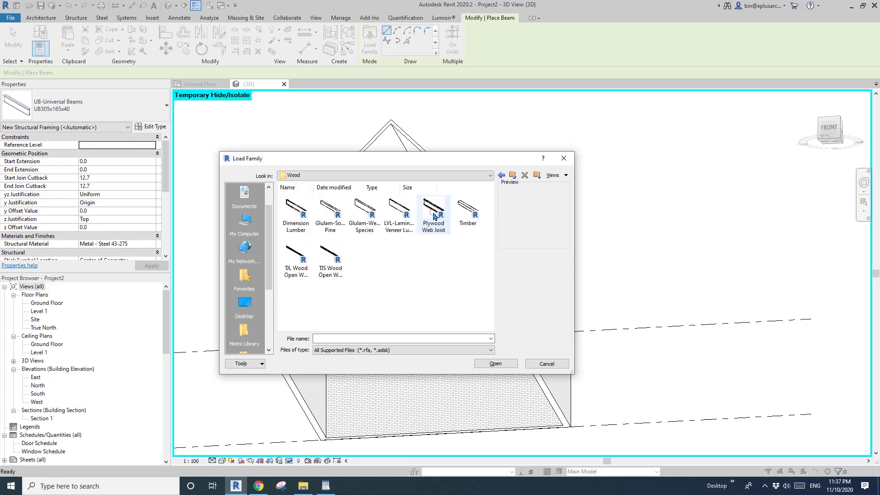
# Load the Dimension Lumber family with the 64x286 type
pyautogui.click(295, 213)
pyautogui.doubleClick(290, 209)
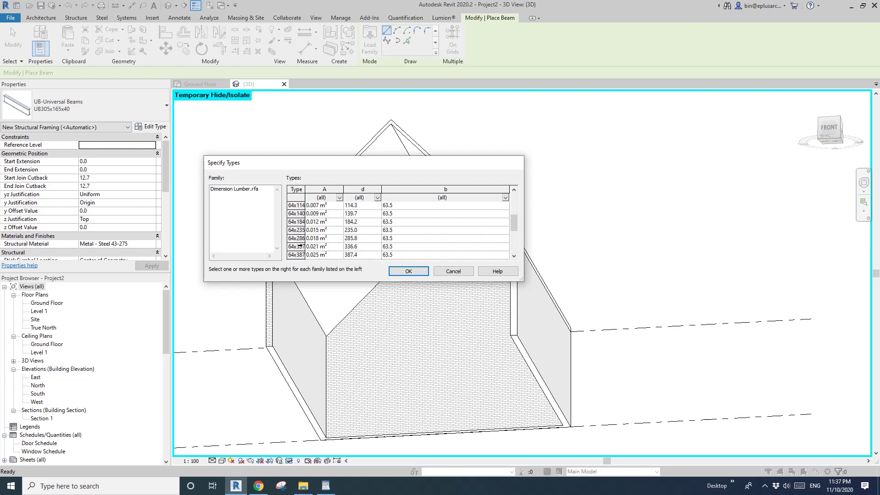
pyautogui.click(295, 239)
pyautogui.click(408, 271)
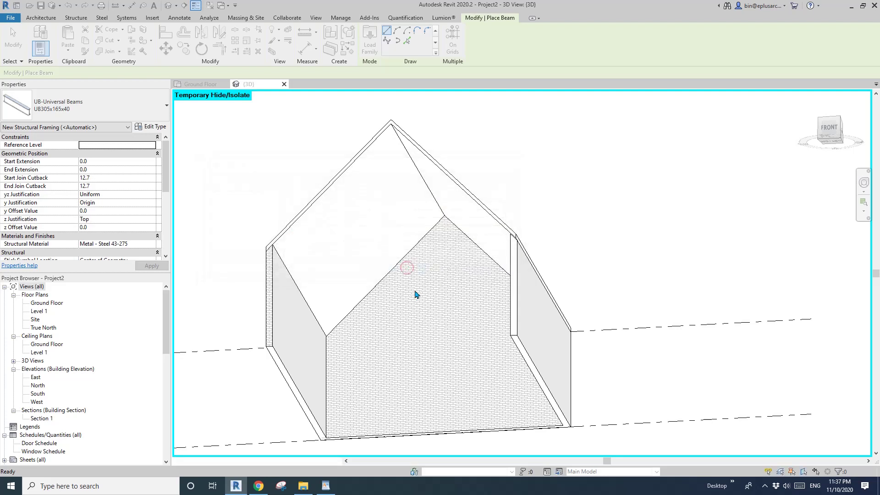
# Start a beam system and pick the underside of the left roof slope as its work plane
pyautogui.click(77, 17)
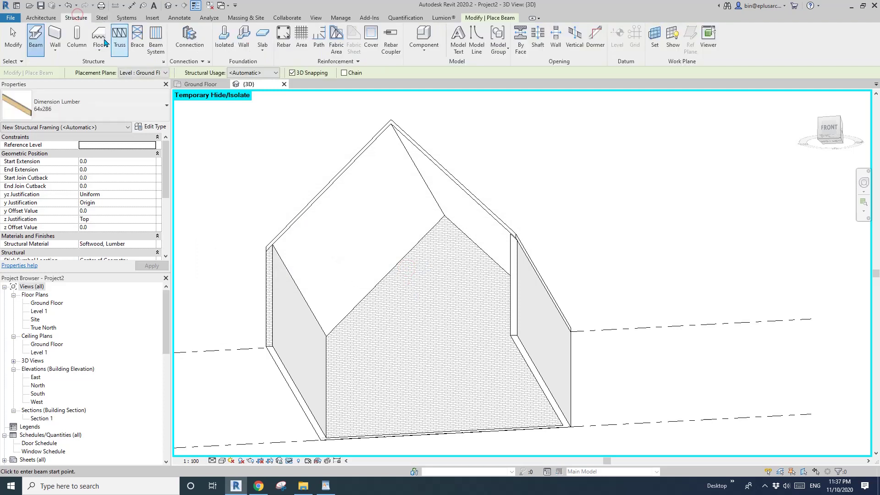
pyautogui.click(156, 44)
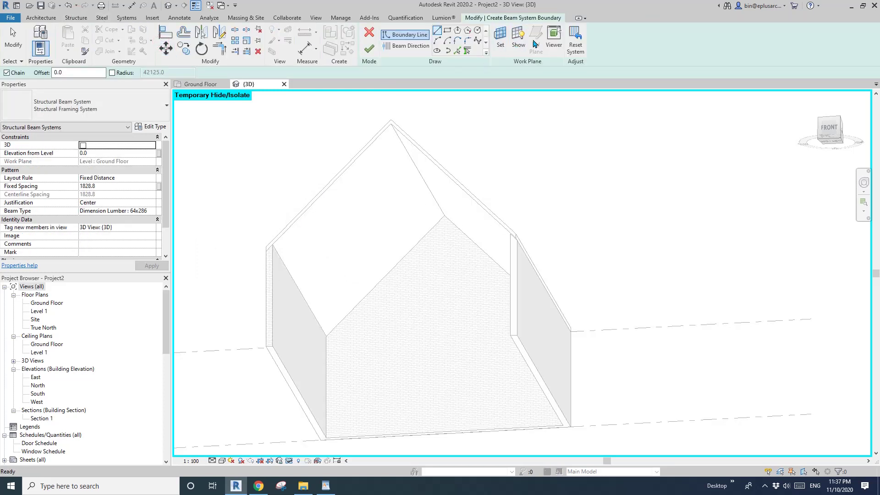
pyautogui.click(500, 40)
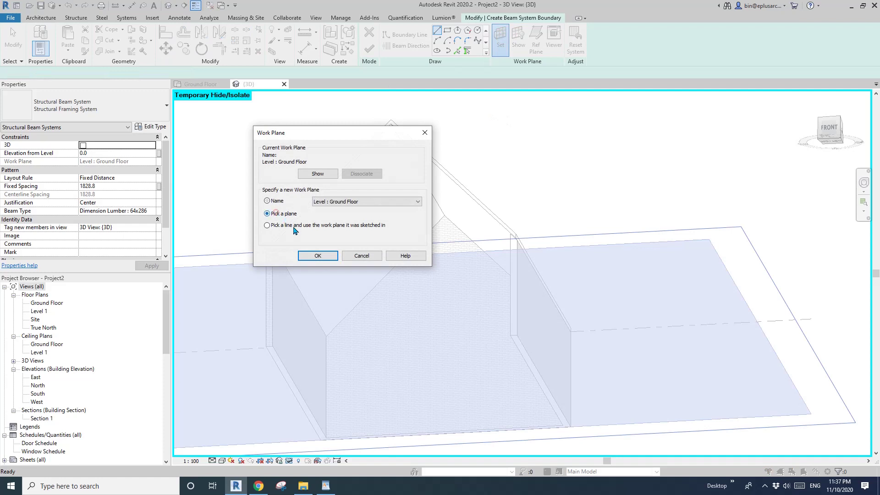
pyautogui.click(317, 256)
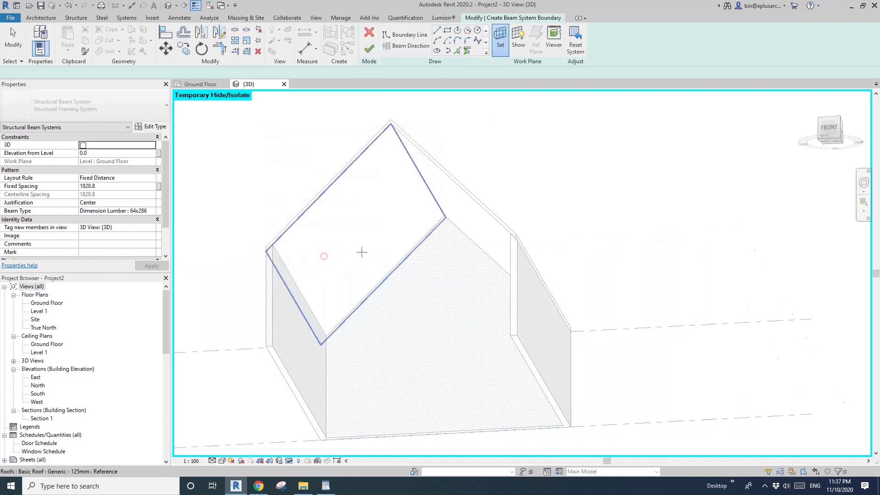
pyautogui.click(360, 221)
pyautogui.scroll(1, 428, 156)
pyautogui.moveTo(427, 155); pyautogui.dragTo(394, 153, button='middle')
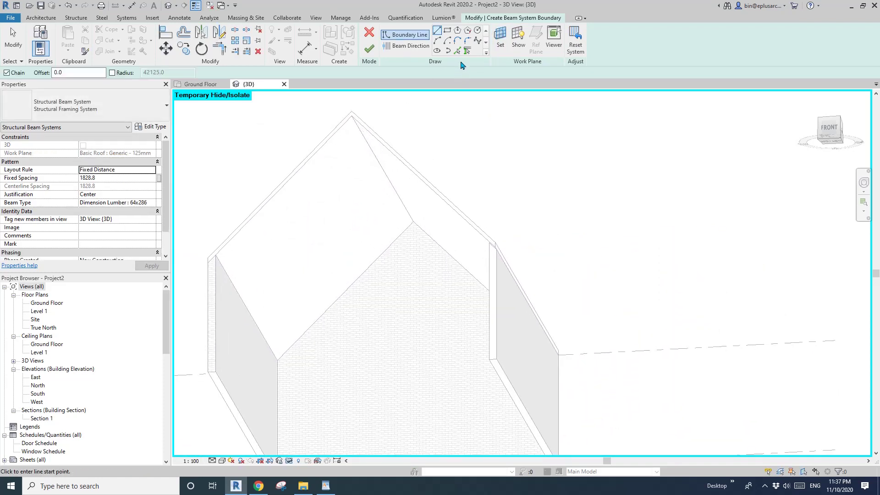
# Sketch the beam system boundary by picking the chain of four edges around the roof slope's underside
pyautogui.click(457, 52)
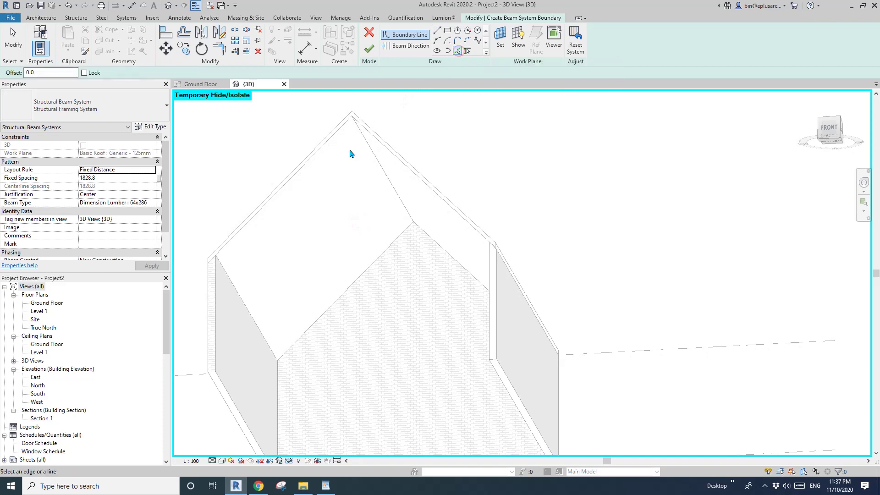
pyautogui.scroll(2, 289, 201)
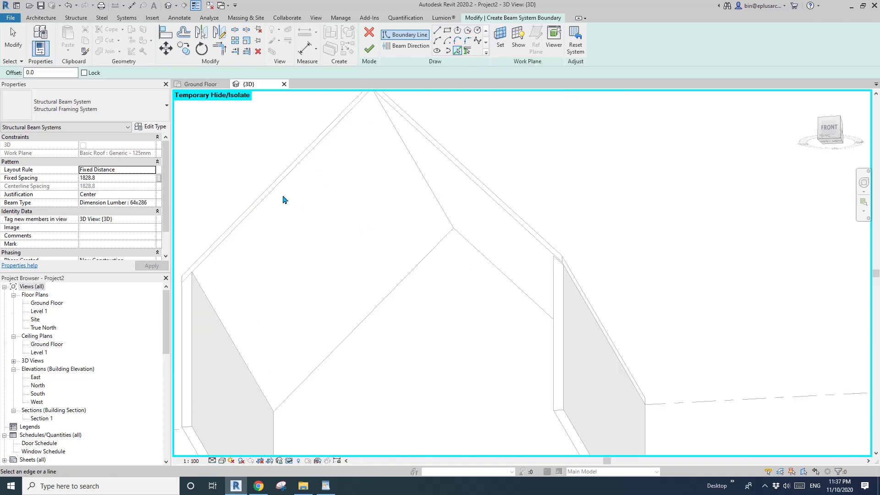
pyautogui.click(284, 182)
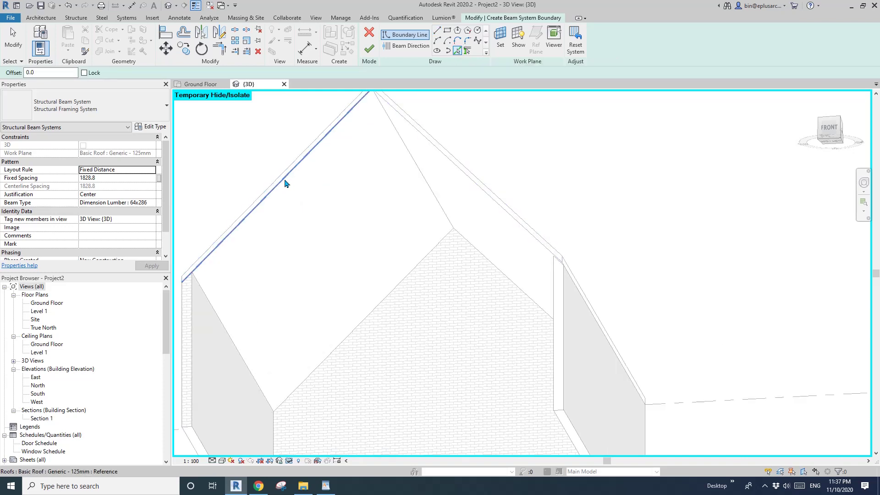
pyautogui.press('Tab')
pyautogui.click(285, 183)
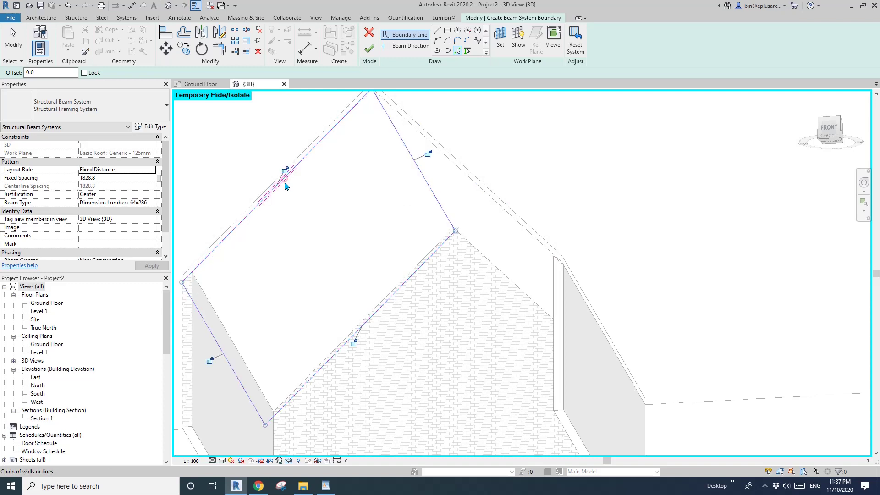
pyautogui.scroll(-1, 327, 225)
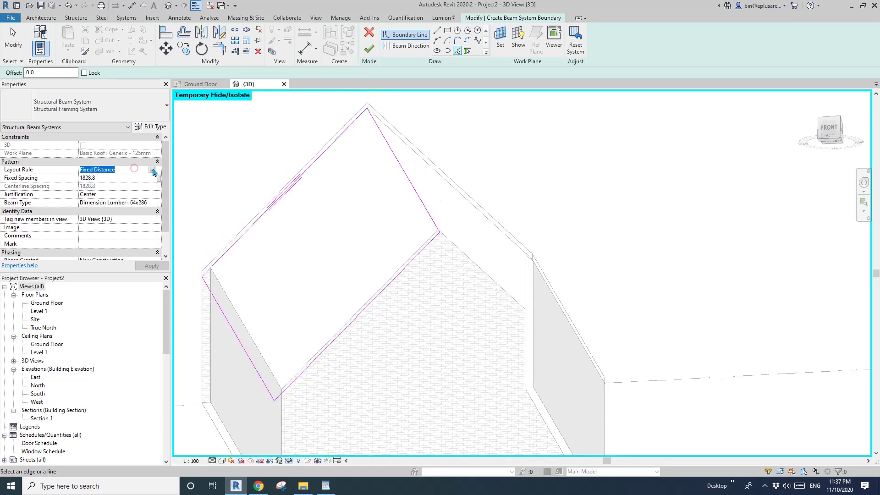
# Set the beam system's layout rule to Maximum Spacing with a 900 mm spacing and finish the left slope's boundary sketch
pyautogui.click(152, 170)
pyautogui.click(117, 192)
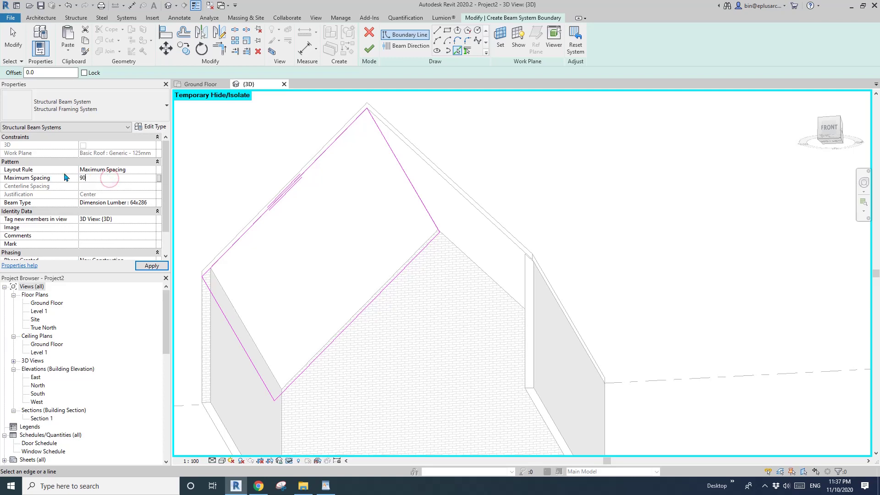
pyautogui.click(150, 266)
pyautogui.click(369, 49)
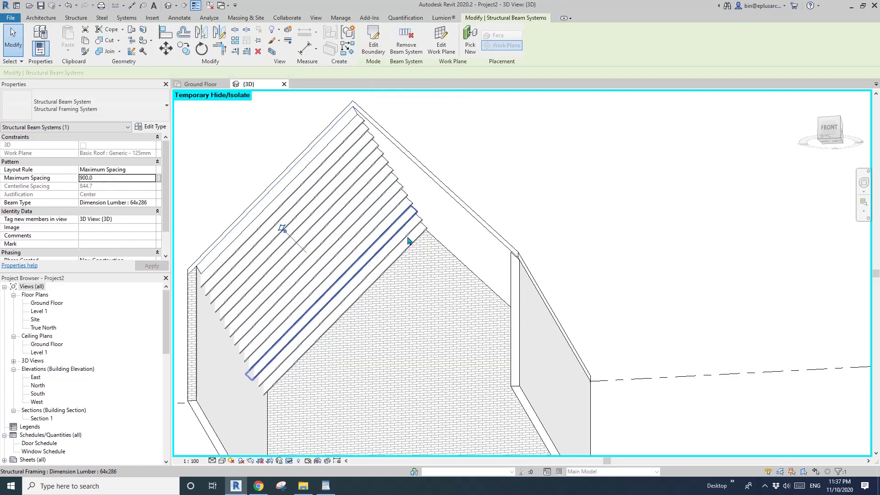
# Start another beam system and pick the underside of the right roof slope as its work plane
pyautogui.keyDown('shift'); pyautogui.moveTo(408, 241); pyautogui.dragTo(444, 248, button='middle'); pyautogui.keyUp('shift')
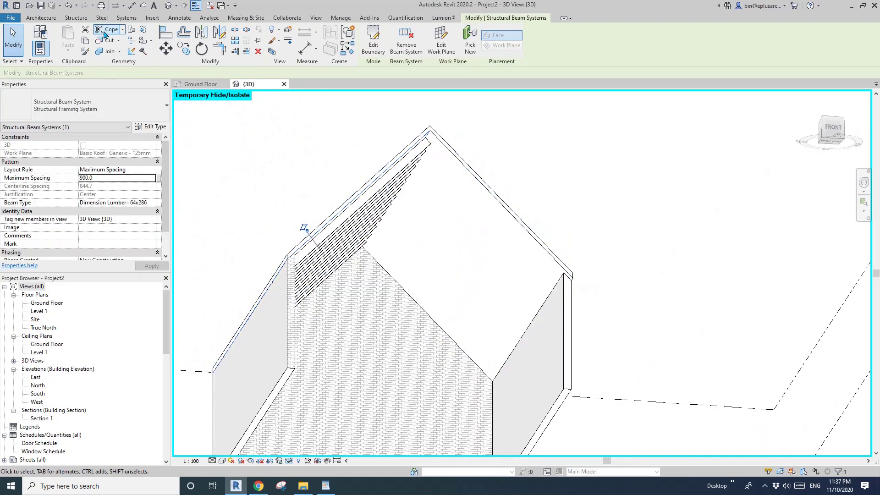
pyautogui.click(72, 19)
pyautogui.click(156, 41)
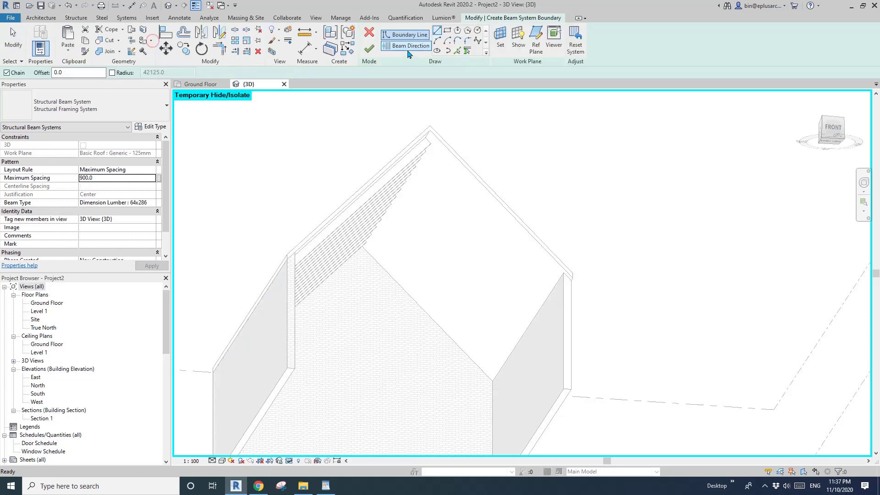
pyautogui.click(499, 45)
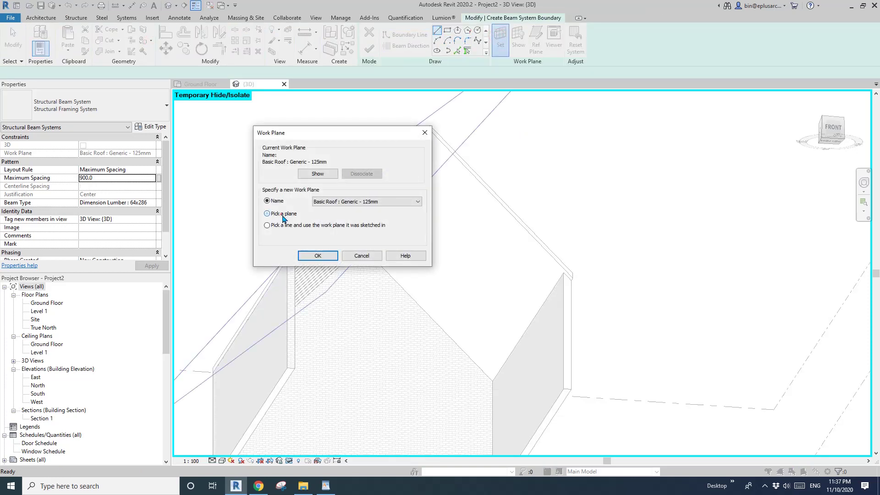
pyautogui.click(317, 257)
pyautogui.click(450, 251)
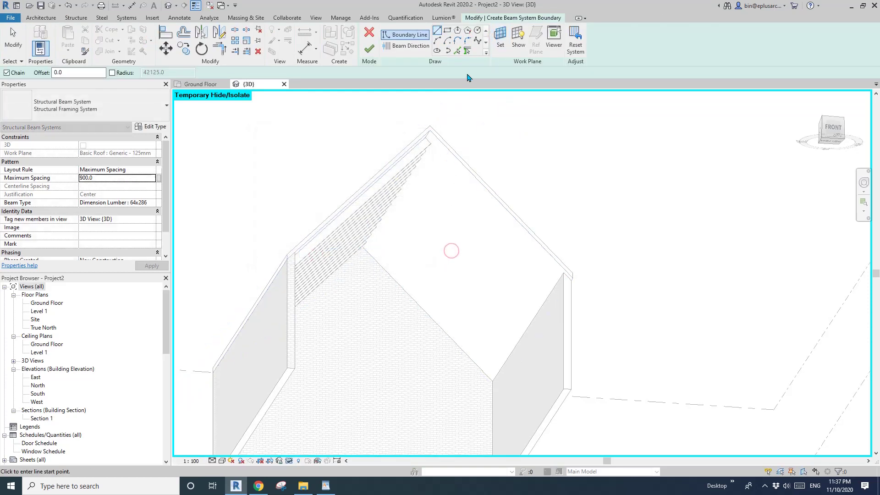
# Pick the chain of four edges around the right slope's underside as the boundary and finish the beam system
pyautogui.click(457, 51)
pyautogui.press('Tab')
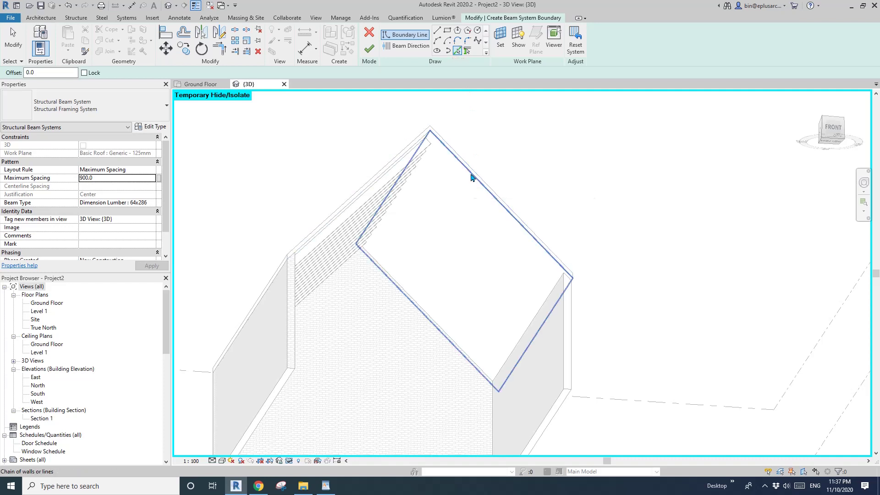
pyautogui.click(471, 177)
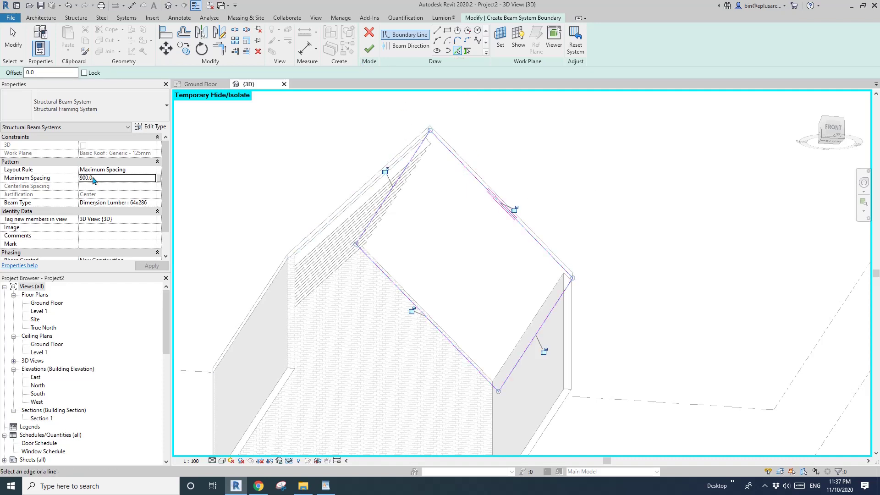
pyautogui.click(368, 48)
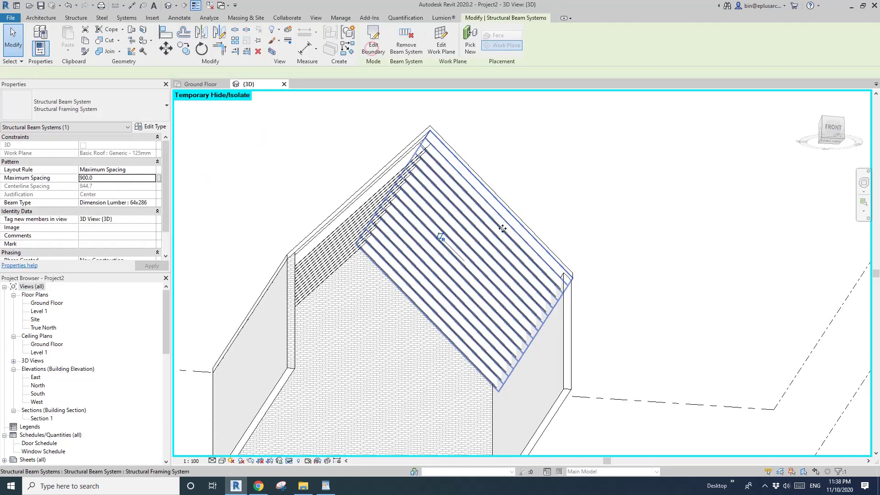
pyautogui.keyDown('shift'); pyautogui.moveTo(454, 215); pyautogui.dragTo(468, 164, button='middle'); pyautogui.keyUp('shift')
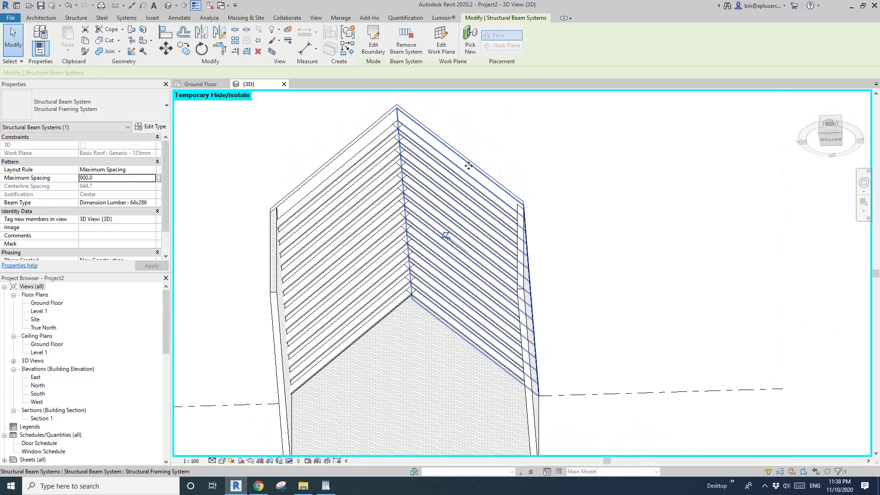
pyautogui.scroll(1, 427, 140)
pyautogui.press('Escape')
# Open the South elevation and temporarily hide the chain of four walls
pyautogui.keyDown('shift'); pyautogui.moveTo(388, 133); pyautogui.dragTo(373, 148, button='middle'); pyautogui.keyUp('shift')
pyautogui.keyDown('shift'); pyautogui.moveTo(278, 270); pyautogui.dragTo(321, 297, button='middle'); pyautogui.keyUp('shift')
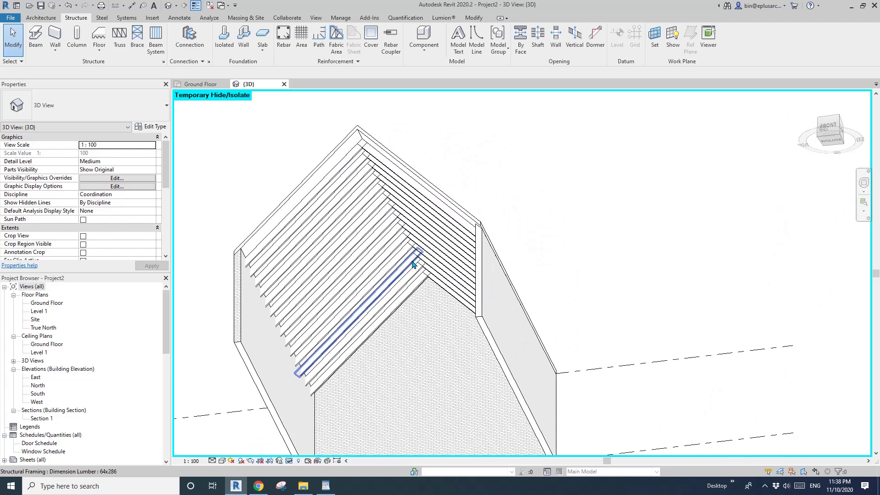
pyautogui.doubleClick(37, 394)
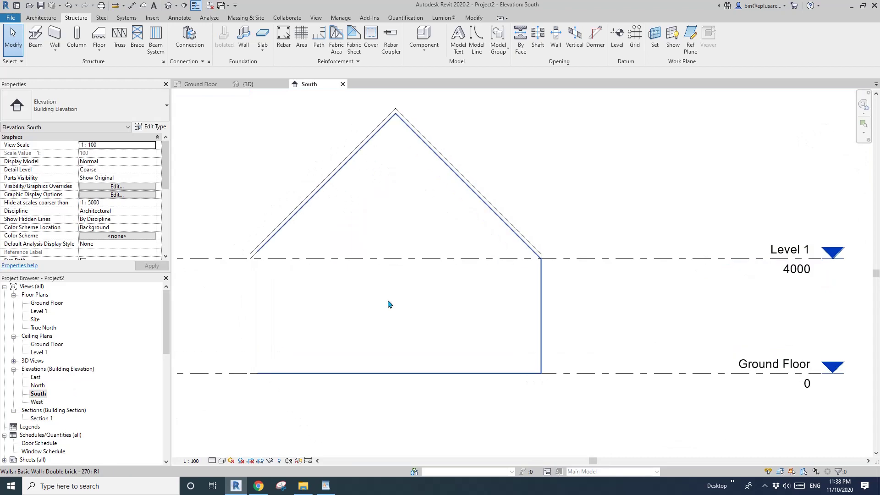
pyautogui.click(389, 304)
pyautogui.press('h')
pyautogui.press('h')
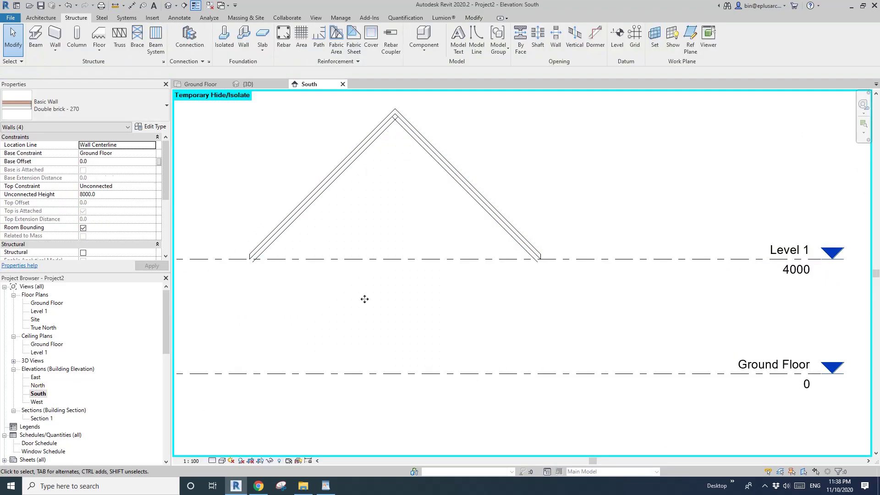
pyautogui.press('Escape')
pyautogui.scroll(2, 264, 258)
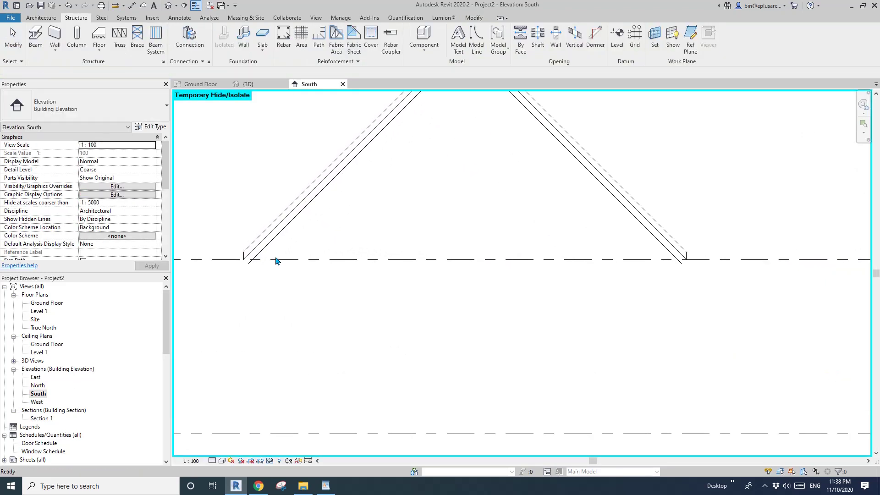
# Set the South elevation's detail level to Medium and check how the rafters end at the eaves and ridge
pyautogui.click(212, 460)
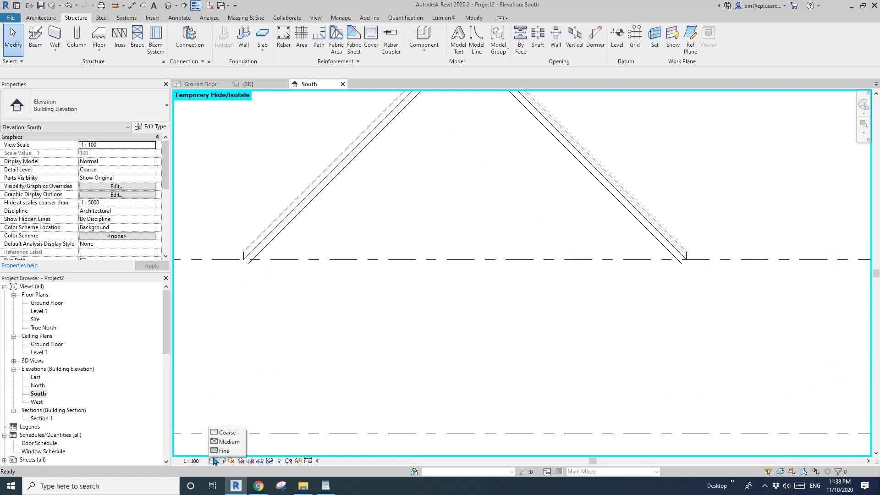
pyautogui.click(225, 442)
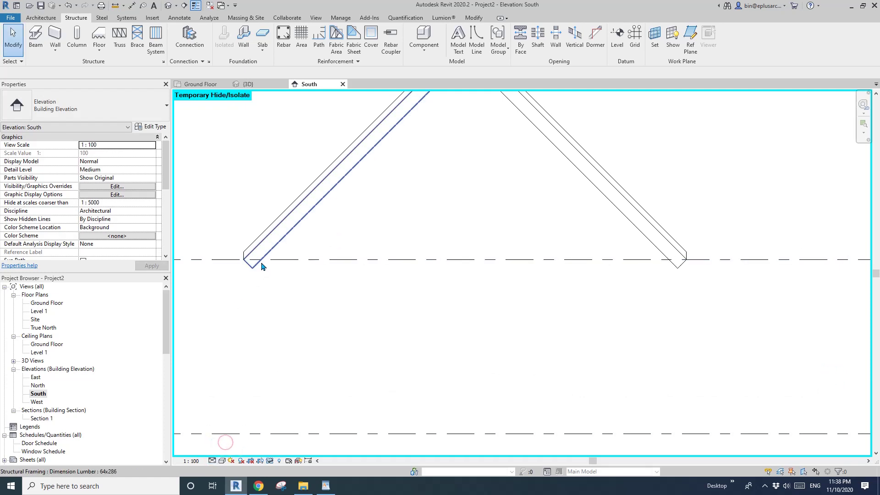
pyautogui.scroll(-1, 261, 261)
pyautogui.moveTo(345, 232); pyautogui.dragTo(406, 203, button='middle')
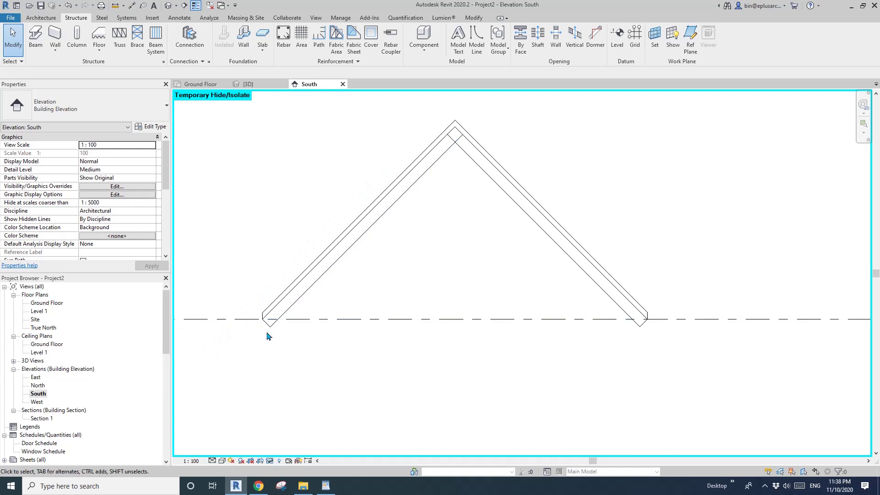
pyautogui.scroll(1, 268, 332)
pyautogui.moveTo(445, 320); pyautogui.dragTo(415, 271, button='middle')
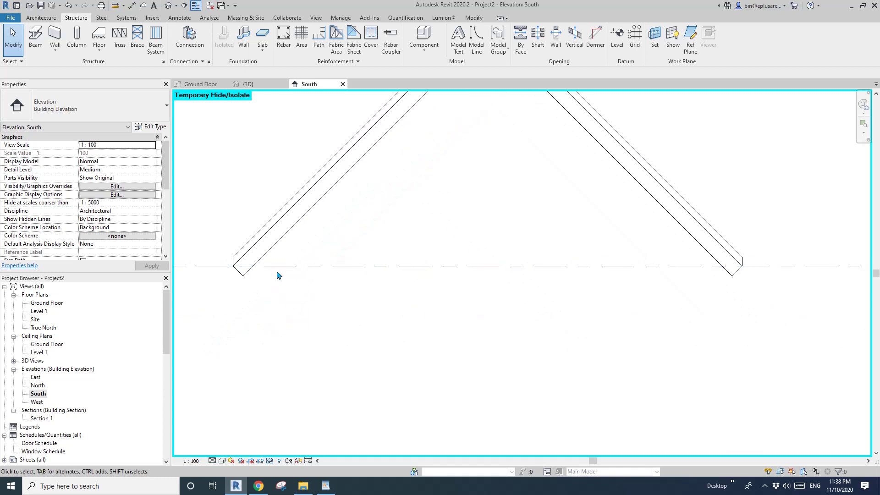
pyautogui.moveTo(289, 314); pyautogui.dragTo(330, 336, button='middle')
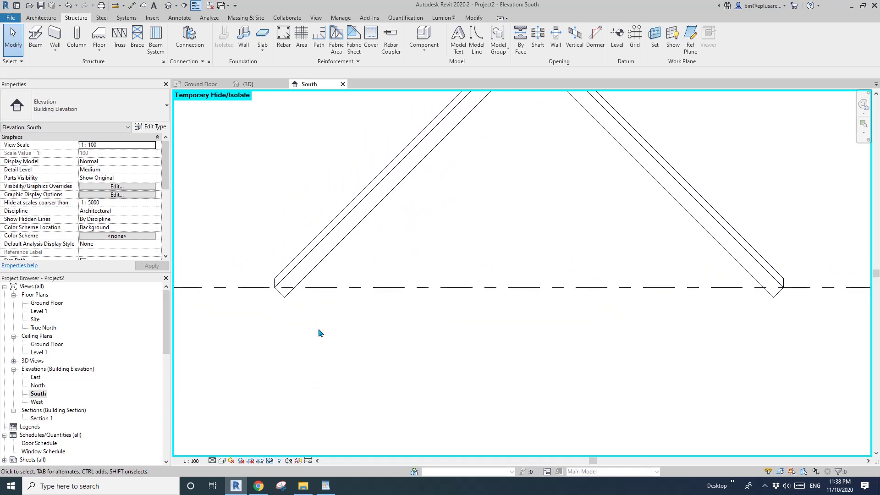
# Restore the temporarily hidden walls and draw a vertical reference plane along the left wall's inner face at the eave
pyautogui.press('r')
pyautogui.scroll(2, 300, 314)
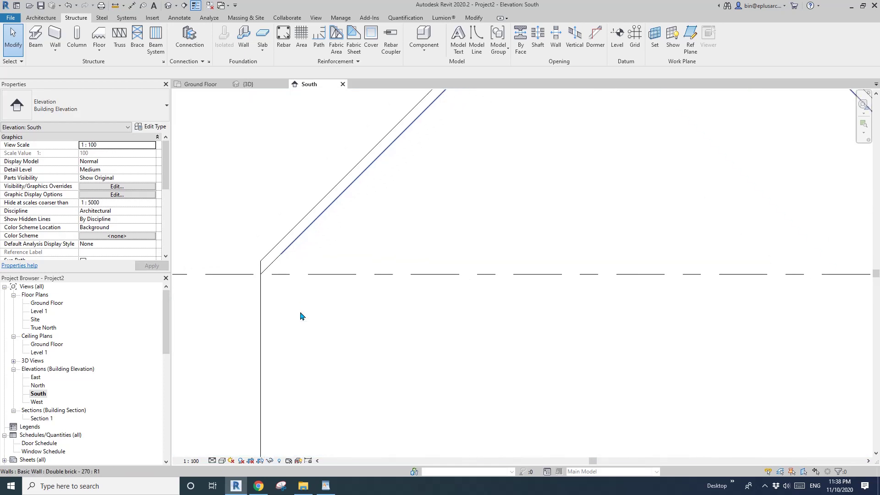
pyautogui.scroll(1, 310, 310)
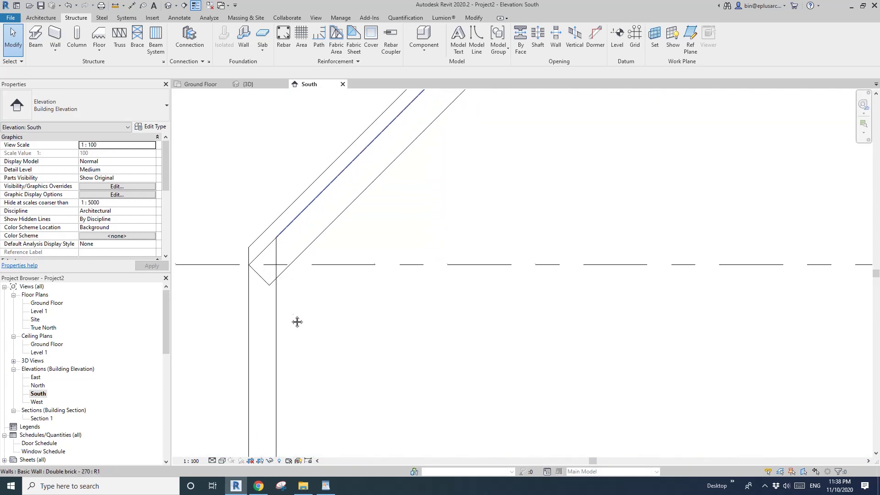
pyautogui.scroll(-2, 399, 302)
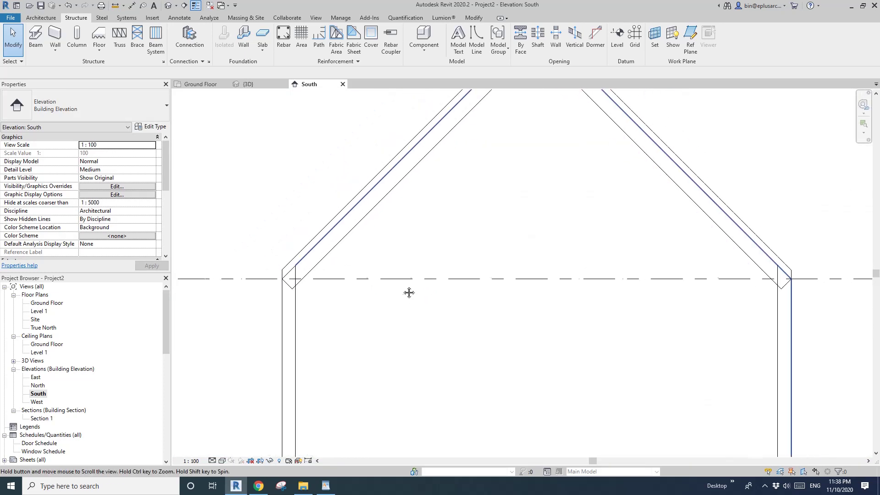
pyautogui.scroll(2, 401, 287)
pyautogui.press('r')
pyautogui.press('p')
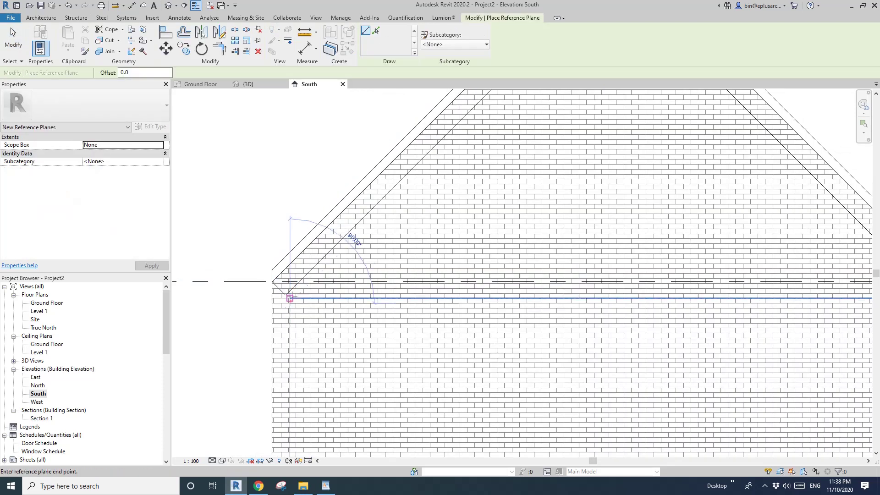
pyautogui.click(289, 220)
pyautogui.click(290, 303)
# Draw a vertical reference plane along the right wall's inner face at the eave
pyautogui.scroll(-2, 343, 298)
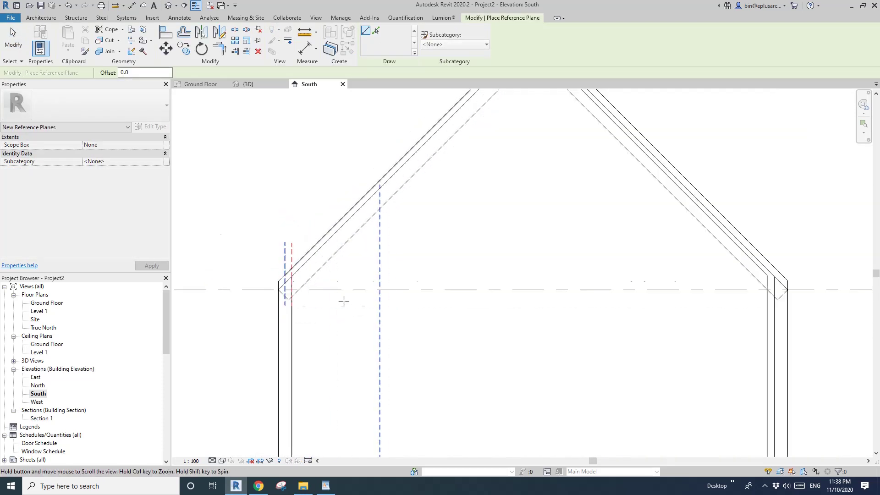
pyautogui.scroll(1, 597, 298)
pyautogui.scroll(1, 569, 295)
pyautogui.click(518, 291)
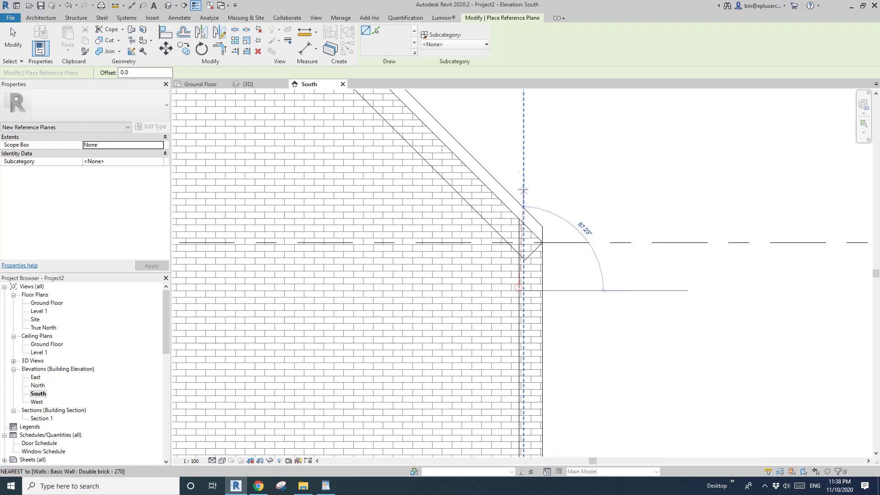
pyautogui.click(519, 184)
# Draw a vertical reference plane upward from the roof ridge and end the Reference Plane command
pyautogui.scroll(-3, 489, 239)
pyautogui.moveTo(424, 276); pyautogui.dragTo(600, 329, button='middle')
pyautogui.scroll(6, 458, 192)
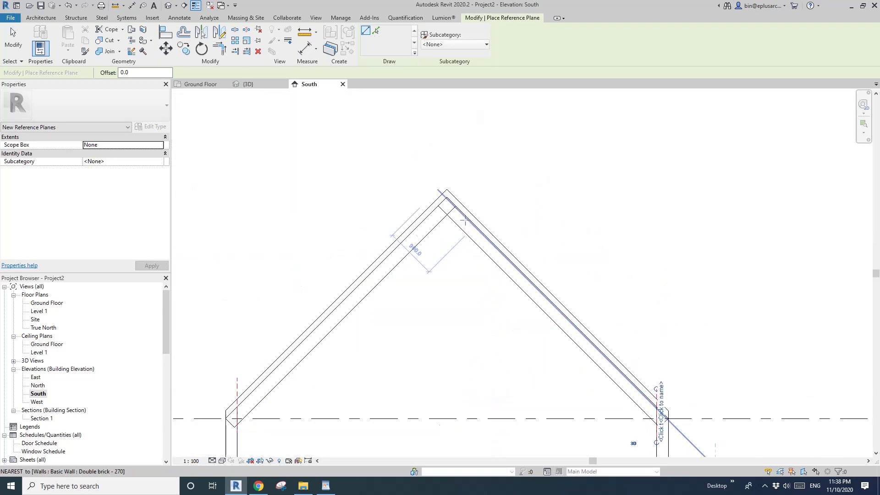
pyautogui.click(430, 181)
pyautogui.click(429, 133)
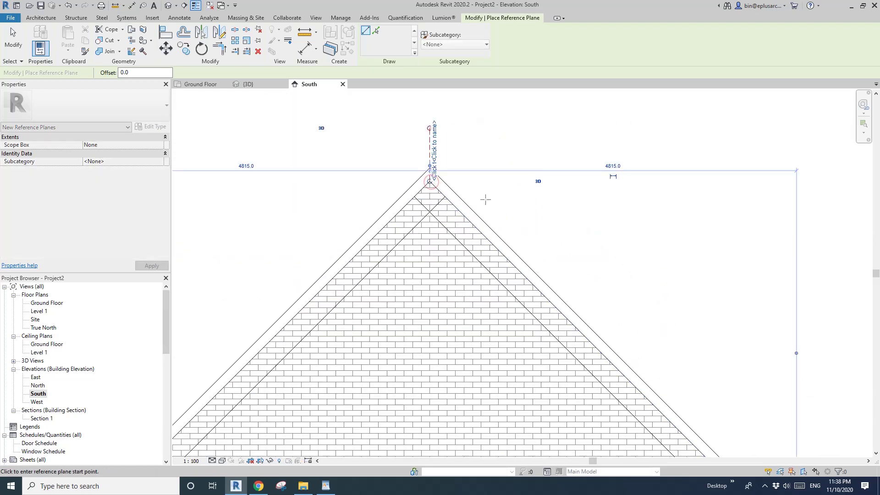
pyautogui.press('Escape')
pyautogui.press('Escape')
# Select the connected chain of walls and temporarily hide it in the South elevation
pyautogui.scroll(-4, 442, 285)
pyautogui.click(434, 246)
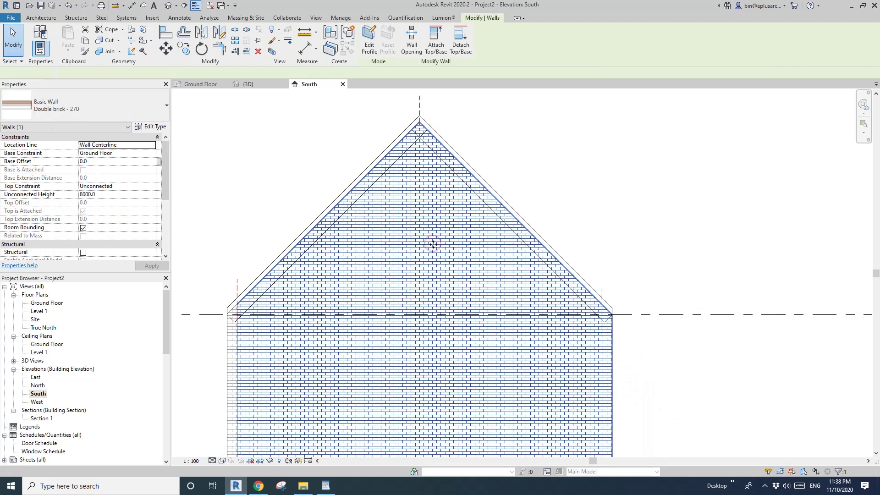
pyautogui.press('Tab')
pyautogui.click(433, 244)
pyautogui.press('h')
pyautogui.scroll(-2, 431, 251)
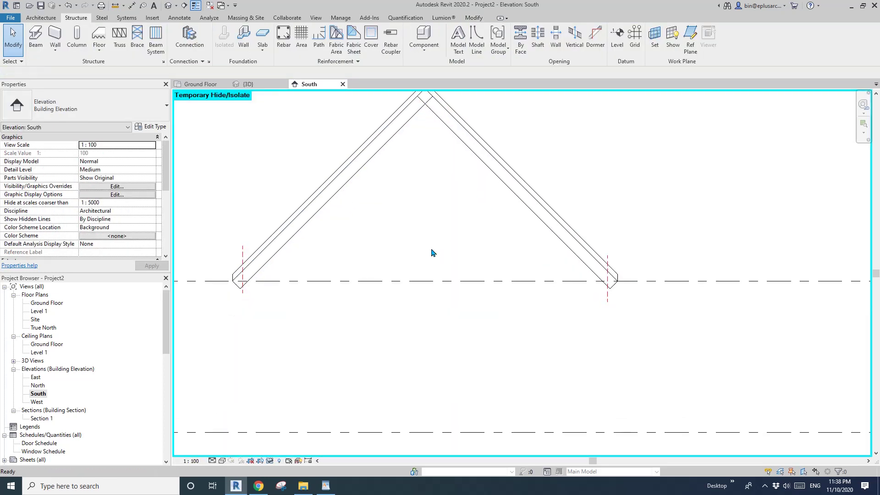
pyautogui.click(419, 102)
pyautogui.scroll(1, 419, 118)
pyautogui.moveTo(419, 117); pyautogui.dragTo(416, 147, button='middle')
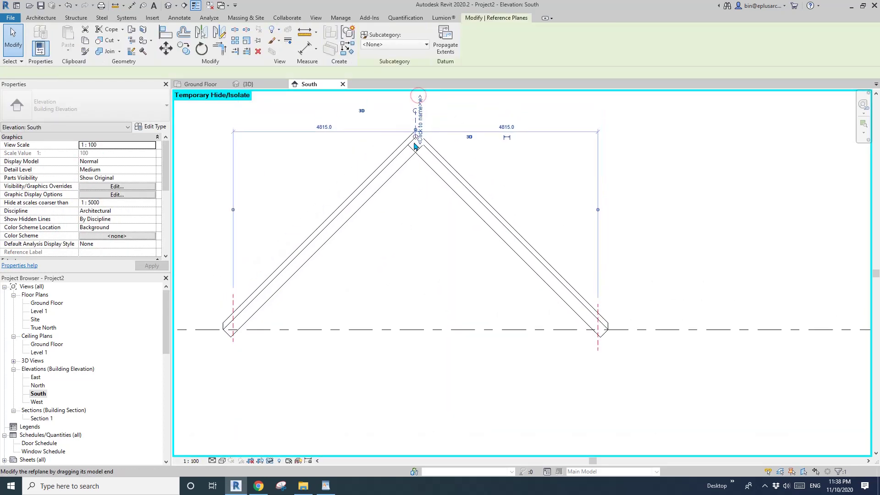
pyautogui.press('Escape')
pyautogui.moveTo(275, 329); pyautogui.dragTo(324, 304, button='middle')
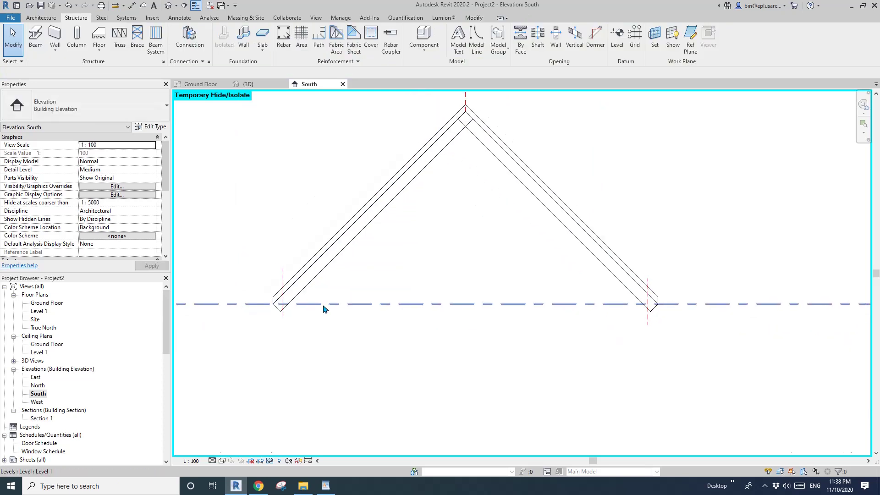
pyautogui.moveTo(278, 209); pyautogui.dragTo(291, 228, button='middle')
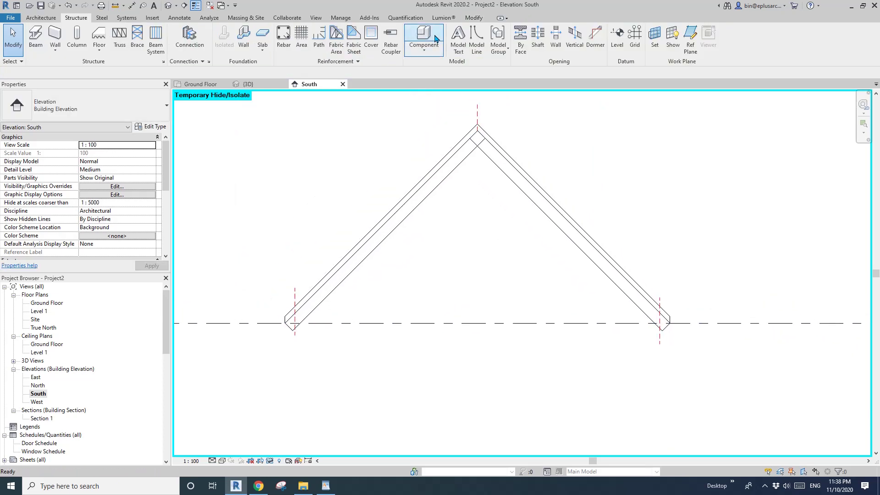
# Cut the left rafters' eave ends with Cut Geometry, using the reference plane along the left wall
pyautogui.click(464, 20)
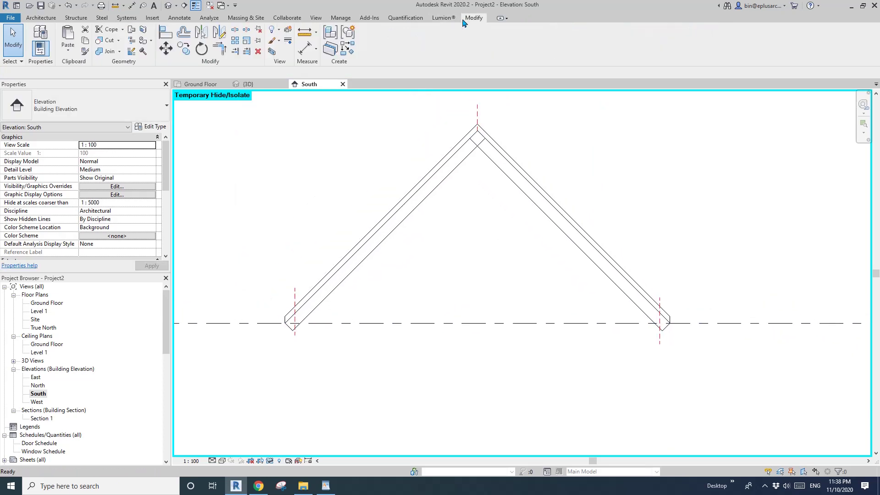
pyautogui.click(108, 42)
pyautogui.scroll(2, 293, 321)
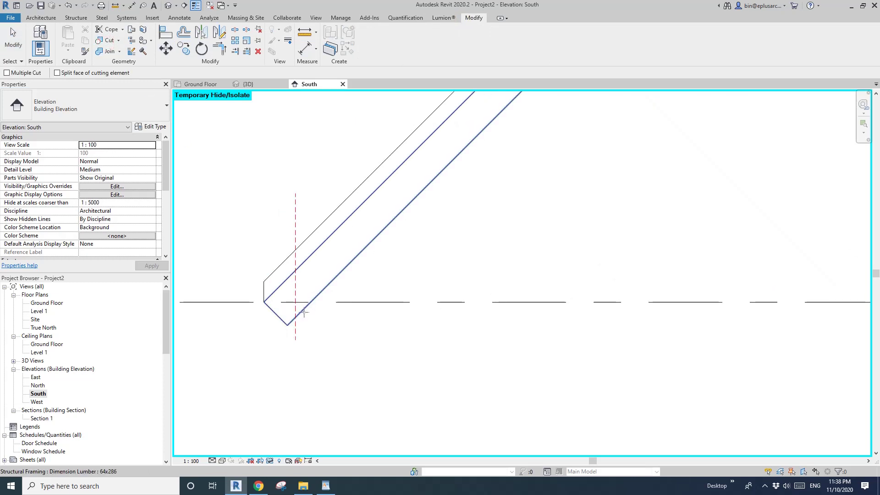
pyautogui.click(330, 282)
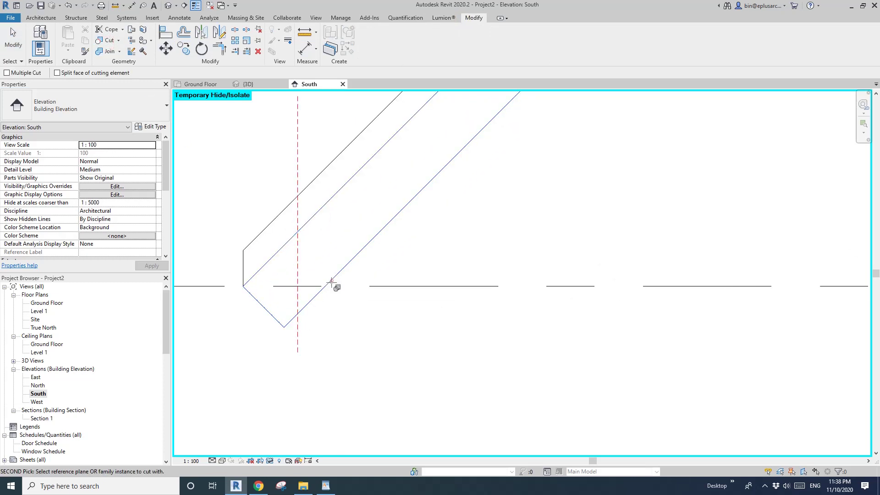
pyautogui.click(298, 332)
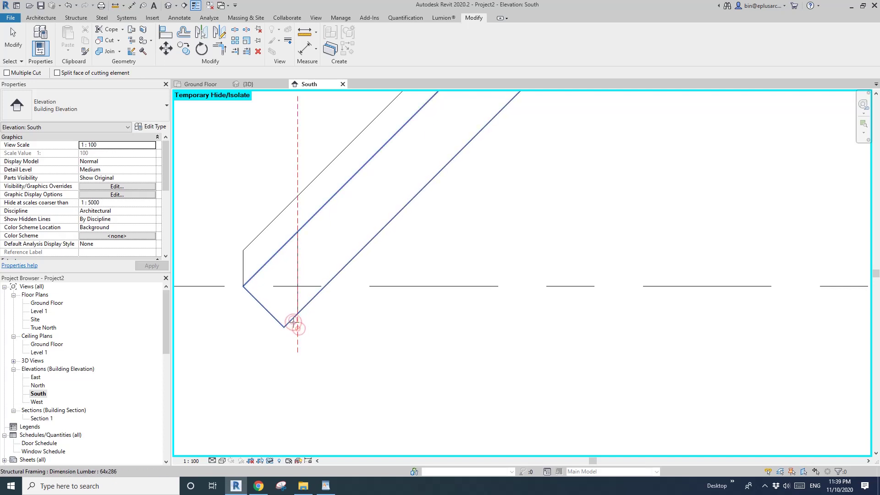
pyautogui.click(298, 328)
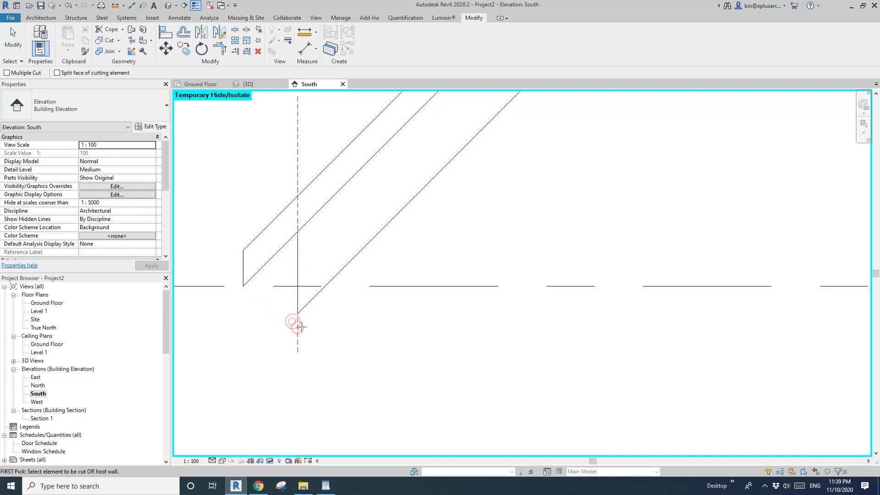
# Cut the rafters' upper ends at the ridge with the vertical ridge reference plane and end the Cut Geometry command
pyautogui.scroll(-4, 358, 315)
pyautogui.moveTo(415, 303); pyautogui.dragTo(346, 322, button='middle')
pyautogui.moveTo(505, 195); pyautogui.dragTo(440, 243, button='middle')
pyautogui.moveTo(517, 142); pyautogui.dragTo(440, 263, button='middle')
pyautogui.scroll(3, 403, 188)
pyautogui.moveTo(411, 197); pyautogui.dragTo(378, 207, button='middle')
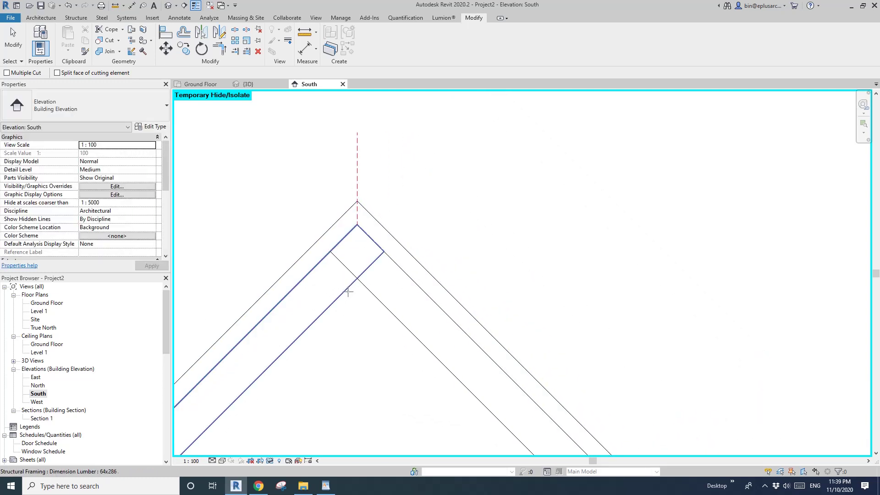
pyautogui.click(372, 246)
pyautogui.click(366, 233)
pyautogui.press('Escape')
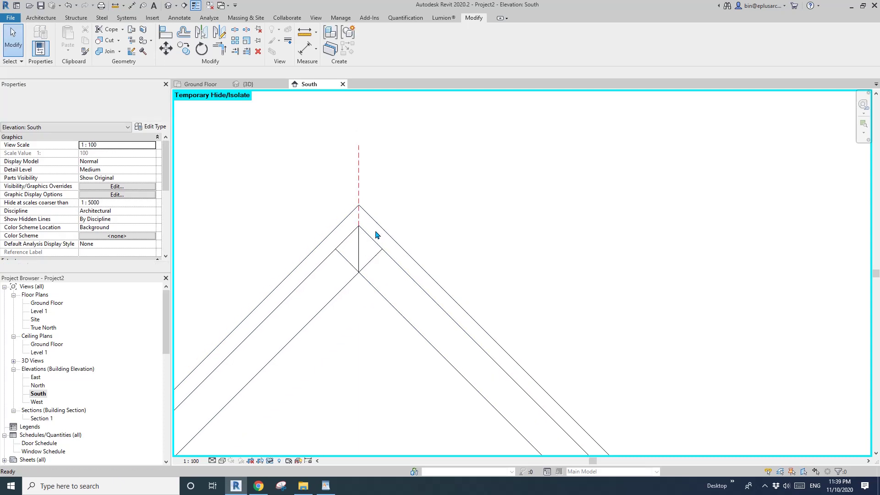
# Select the Generic - 125mm roof and temporarily hide it in the South elevation
pyautogui.click(388, 233)
pyautogui.press('h')
pyautogui.press('h')
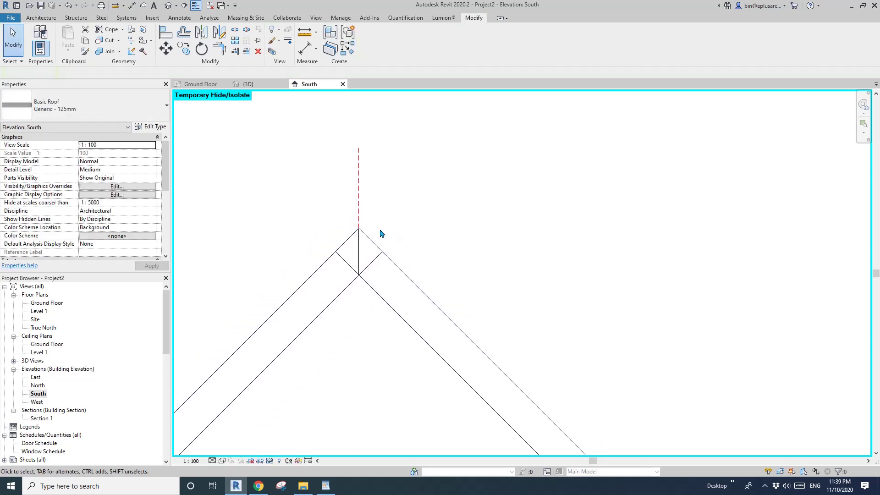
# Try to cut the overlapping rafter ends at the peak with the existing ridge reference plane
pyautogui.scroll(1, 379, 203)
pyautogui.scroll(2, 361, 236)
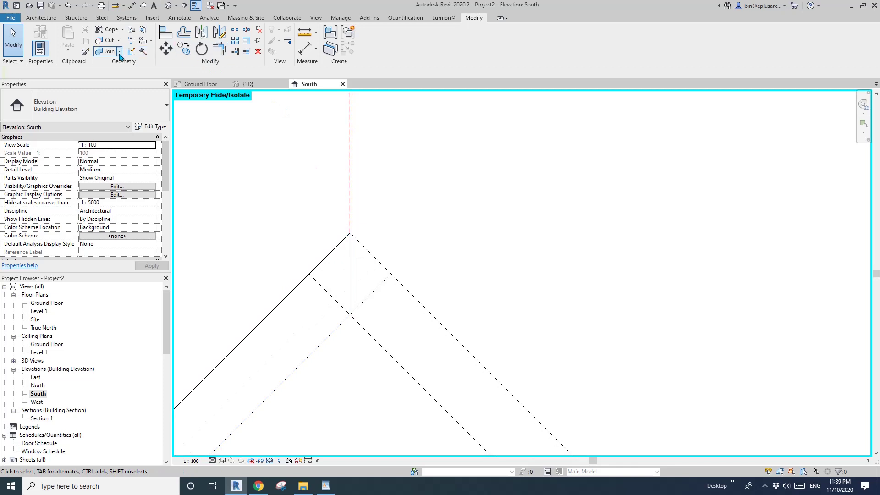
pyautogui.click(109, 40)
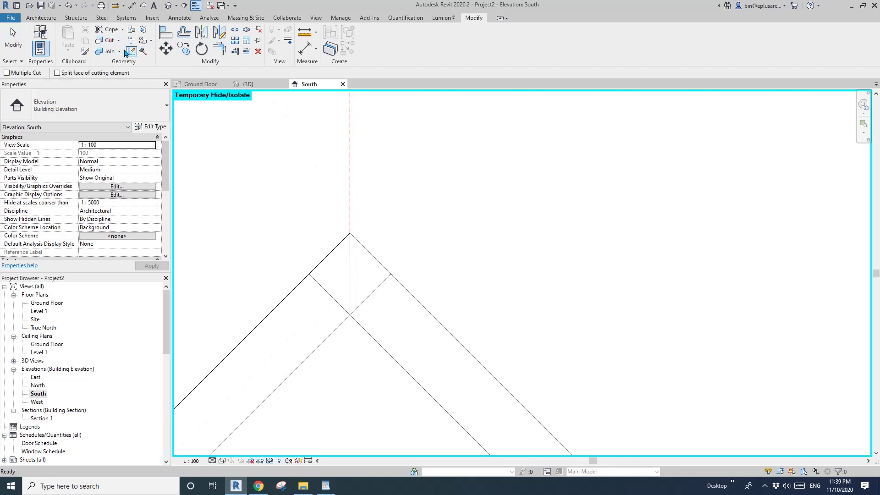
pyautogui.click(371, 254)
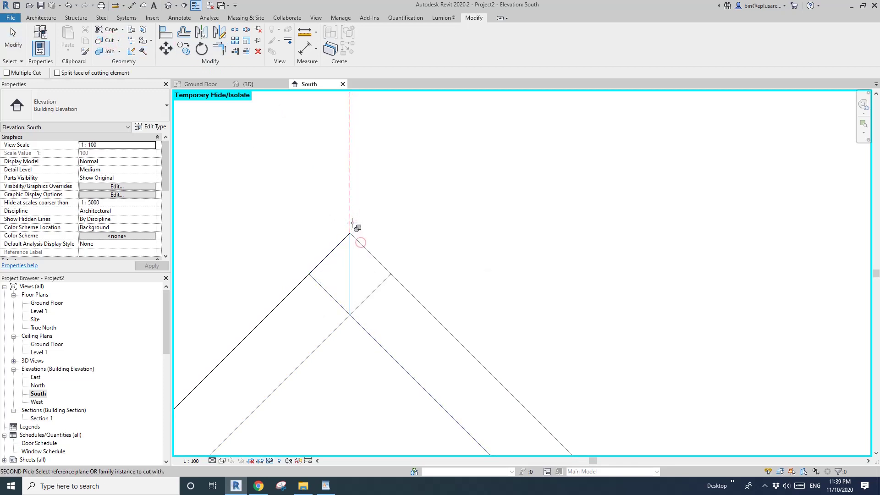
pyautogui.click(351, 224)
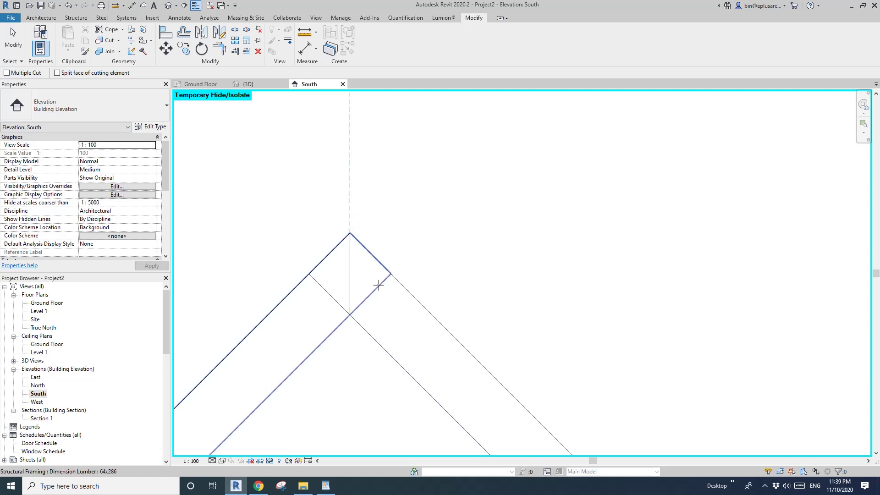
# Extend the ridge reference plane downward past the rafters' lower intersection and cut the overlapping left and right rafter ends with it
pyautogui.click(350, 222)
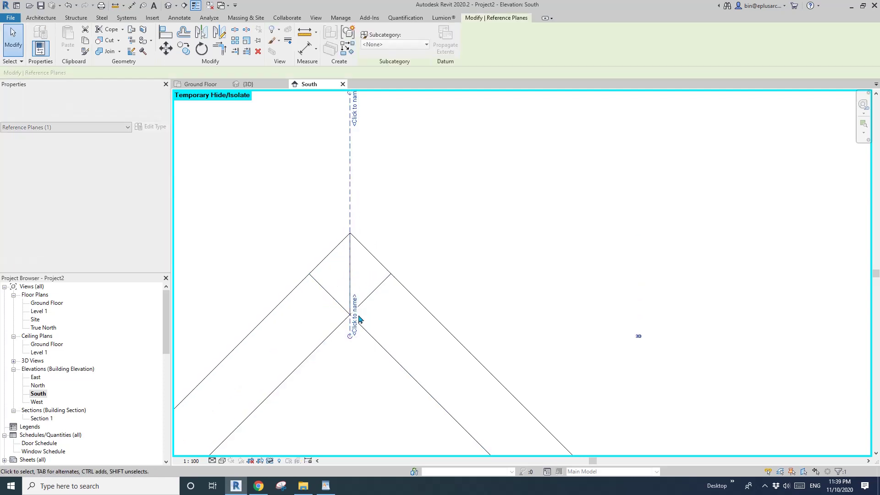
pyautogui.press('Escape')
pyautogui.scroll(4, 352, 326)
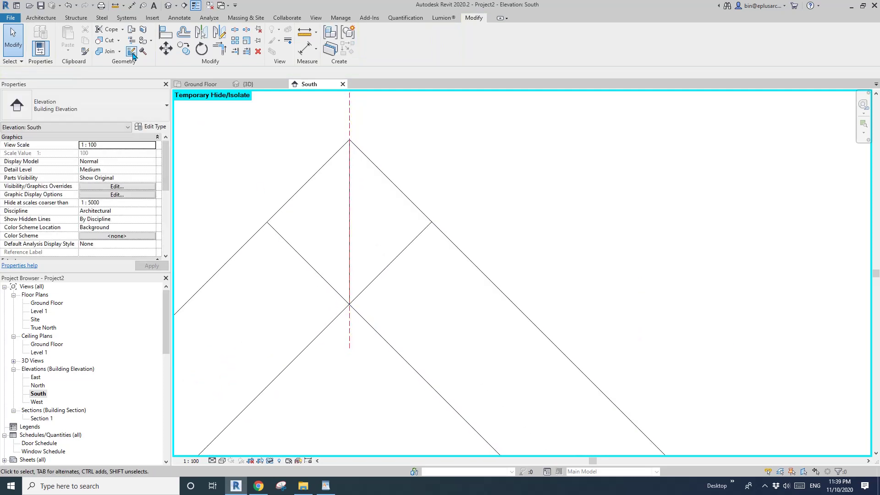
pyautogui.press('c')
pyautogui.press('g')
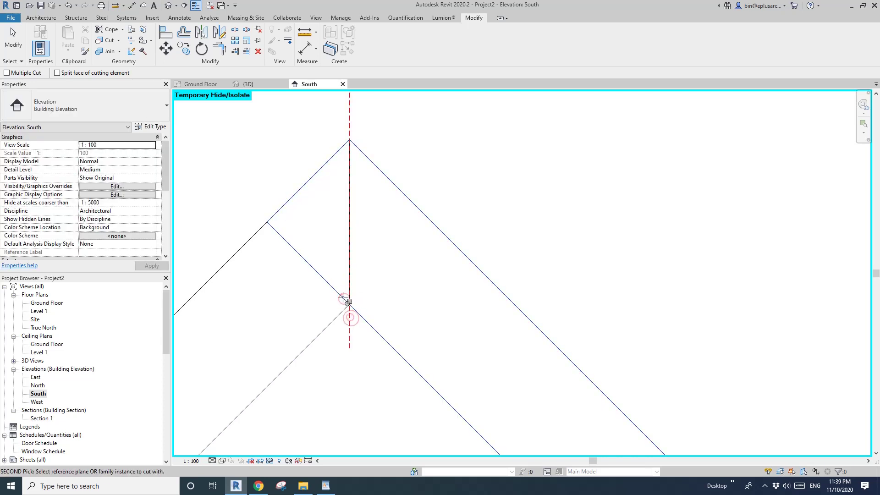
# Cut the right rafters' eave ends with the reference plane along the right wall and end the Cut Geometry command
pyautogui.scroll(-5, 351, 326)
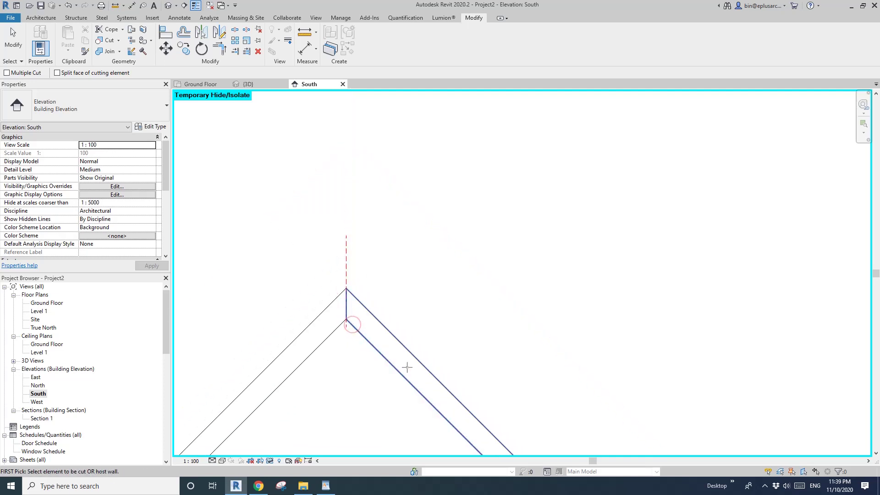
pyautogui.moveTo(407, 366); pyautogui.dragTo(159, 93, button='middle')
pyautogui.scroll(3, 399, 314)
pyautogui.scroll(2, 351, 302)
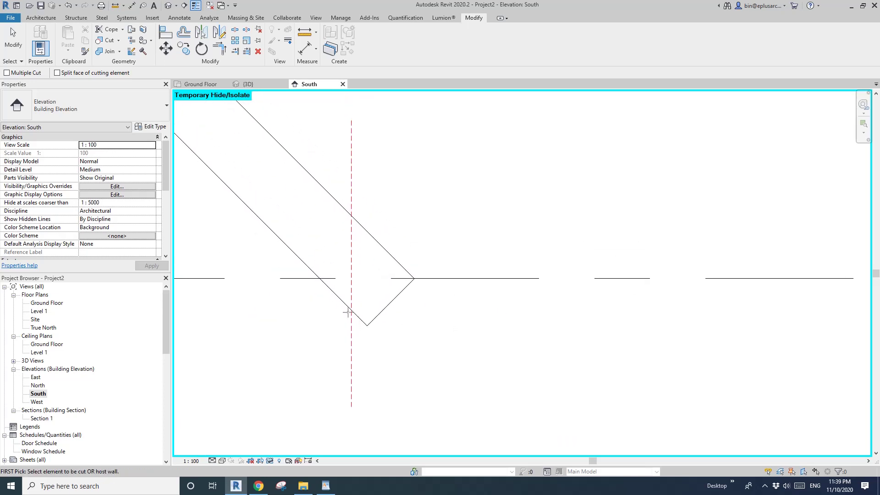
pyautogui.click(340, 300)
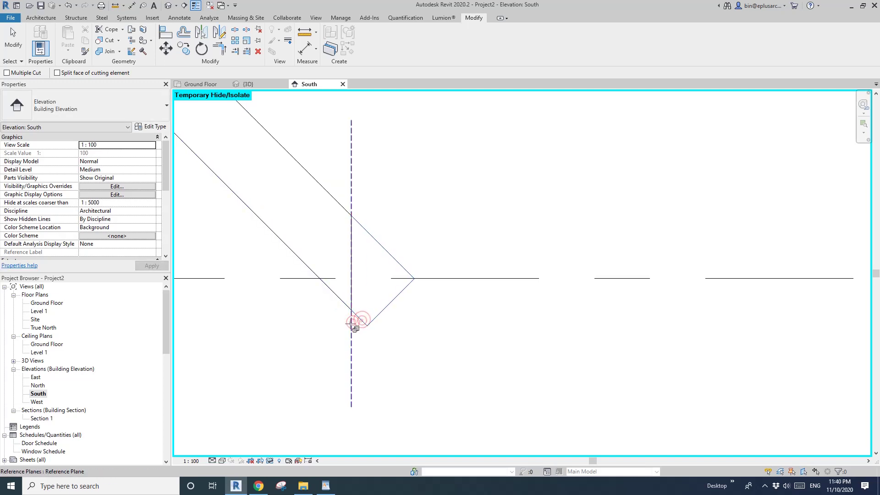
pyautogui.scroll(-4, 381, 304)
pyautogui.press('Escape')
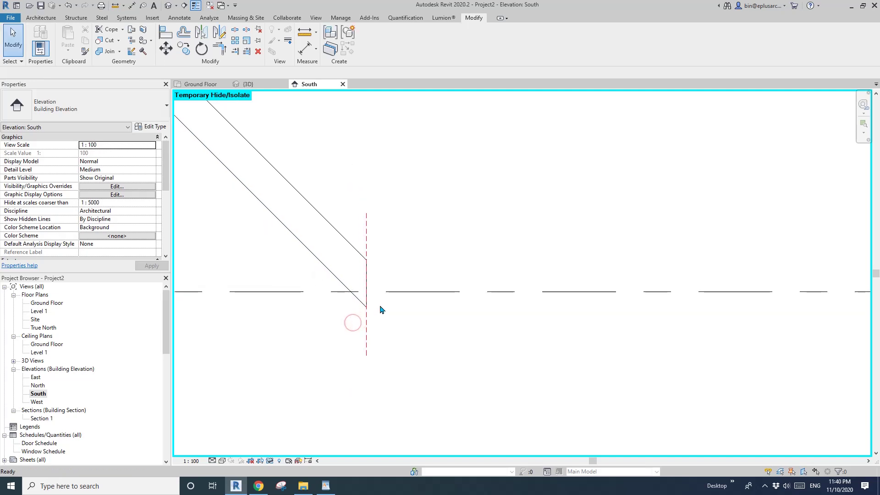
# Open the 3D view and examine the trimmed rafters from below and the roof from above
pyautogui.moveTo(379, 312); pyautogui.dragTo(485, 331, button='middle')
pyautogui.moveTo(347, 289); pyautogui.dragTo(449, 309, button='middle')
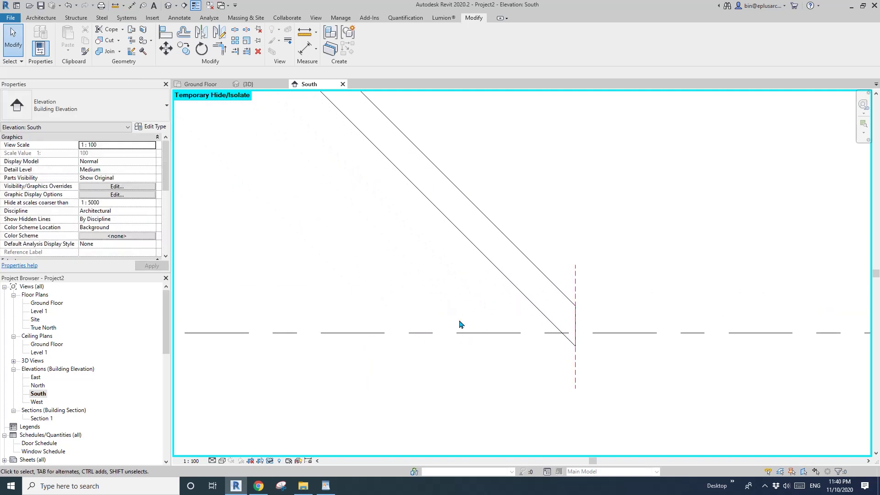
pyautogui.scroll(-1, 459, 320)
pyautogui.moveTo(392, 299); pyautogui.dragTo(491, 348, button='middle')
pyautogui.scroll(-1, 458, 327)
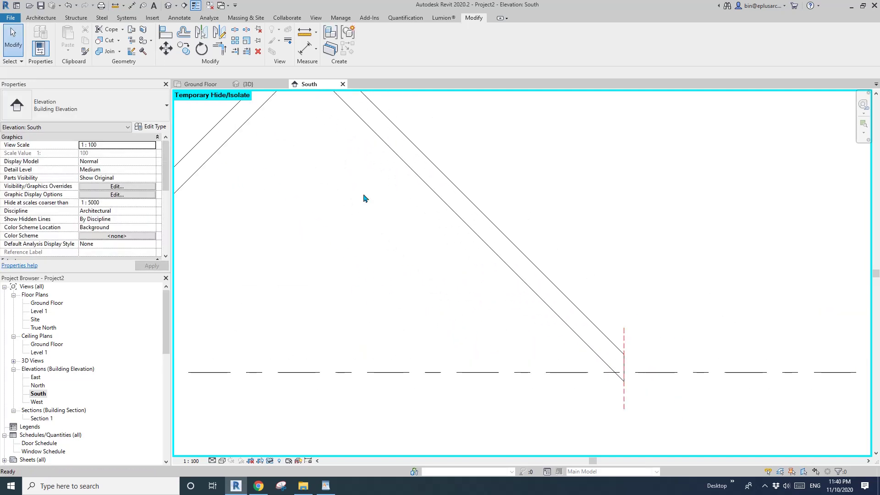
pyautogui.click(168, 5)
pyautogui.keyDown('shift'); pyautogui.moveTo(367, 229); pyautogui.dragTo(433, 273, button='middle'); pyautogui.keyUp('shift')
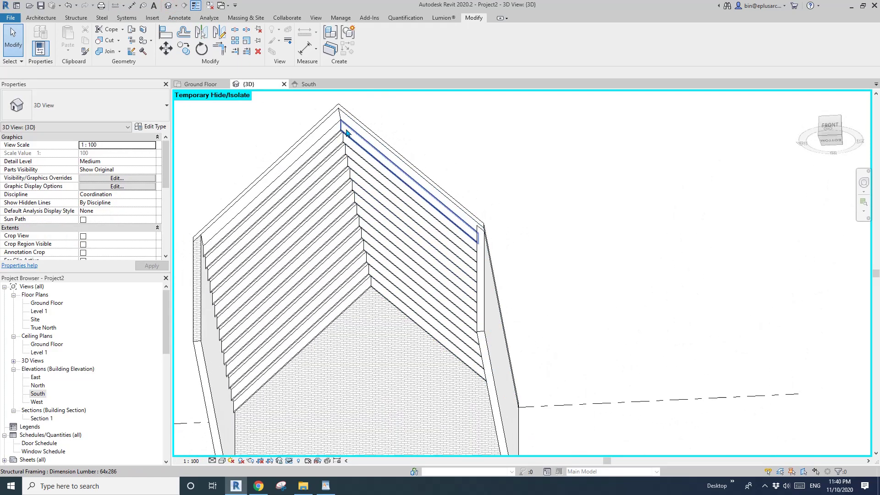
pyautogui.moveTo(294, 277)
pyautogui.keyDown('shift'); pyautogui.mouseDown(button='middle')
pyautogui.moveTo(363, 287)
pyautogui.moveTo(409, 269)
pyautogui.moveTo(383, 367)
pyautogui.mouseUp(button='middle'); pyautogui.keyUp('shift')
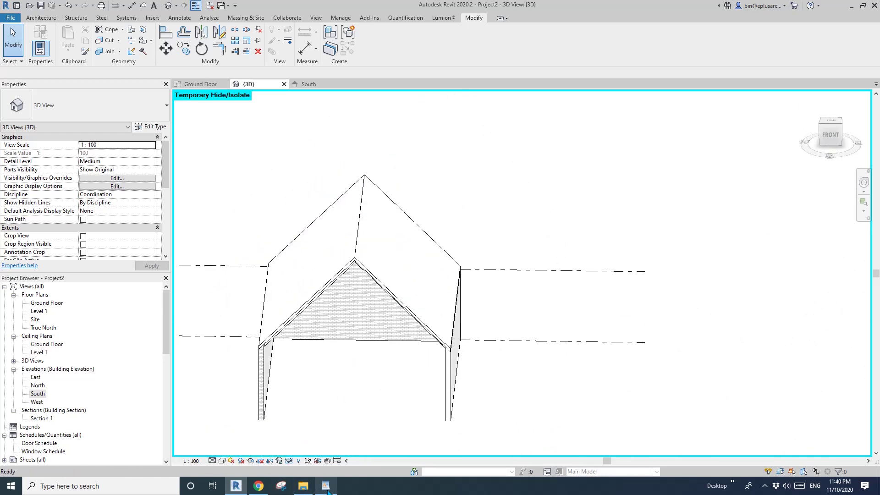
# Check the Rafters reference photo in WordPad, return to Revit and open the Site floor plan
pyautogui.click(328, 490)
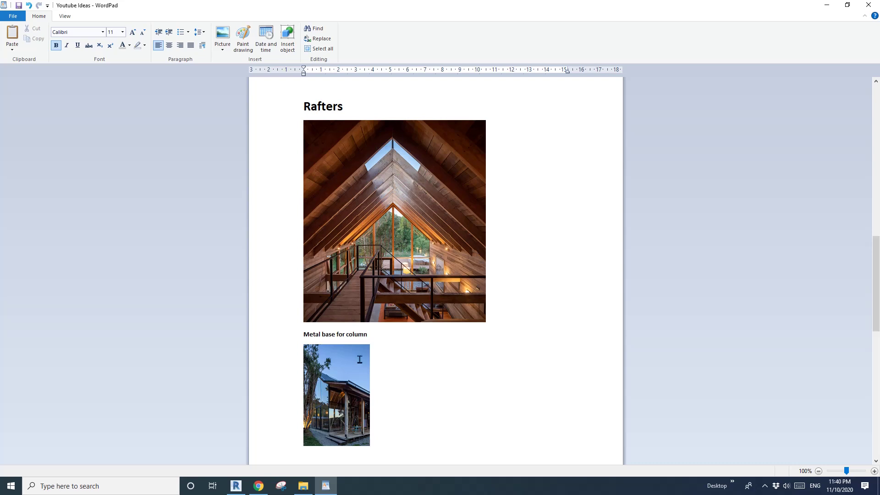
pyautogui.click(235, 485)
pyautogui.click(47, 304)
pyautogui.doubleClick(47, 303)
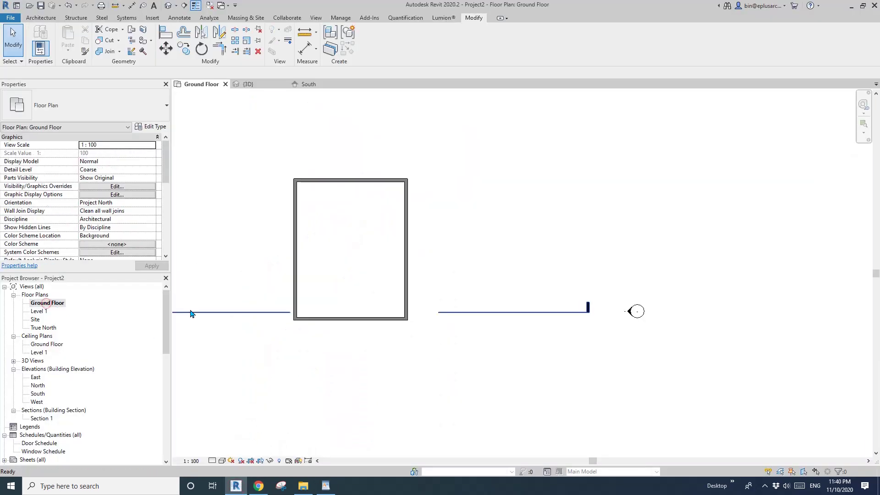
pyautogui.doubleClick(35, 320)
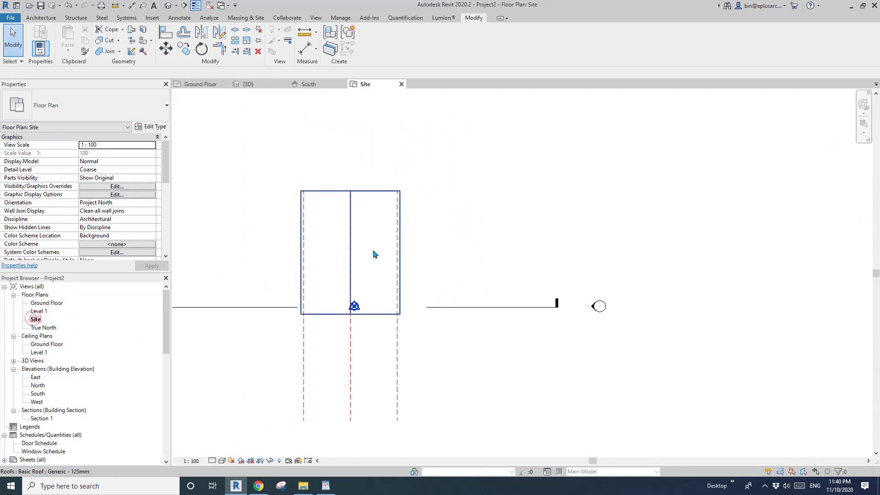
pyautogui.scroll(2, 373, 252)
pyautogui.click(365, 246)
pyautogui.scroll(1, 366, 247)
pyautogui.moveTo(365, 246); pyautogui.dragTo(377, 227, button='middle')
pyautogui.press('Escape')
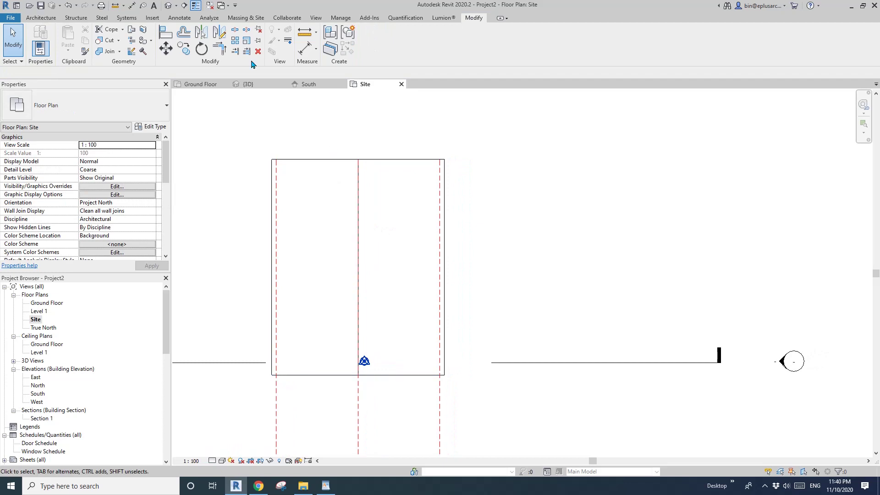
pyautogui.click(316, 199)
pyautogui.moveTo(404, 171); pyautogui.dragTo(401, 173, button='middle')
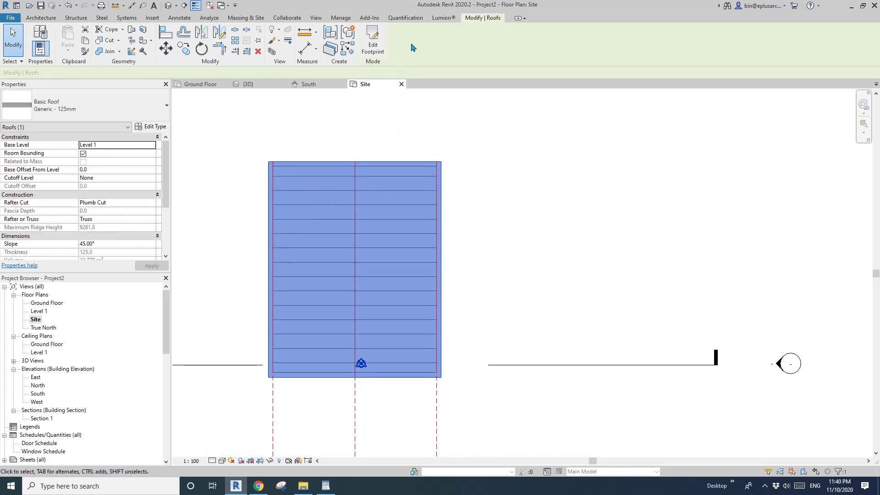
pyautogui.click(527, 156)
pyautogui.click(381, 198)
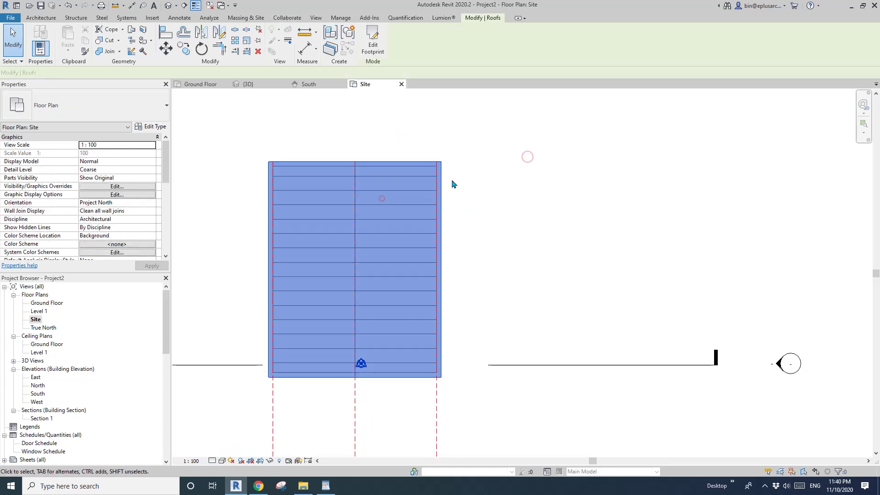
# Cut a rectangular vertical opening through the roof, spanning both slopes across the upper part of the ridge
pyautogui.click(42, 20)
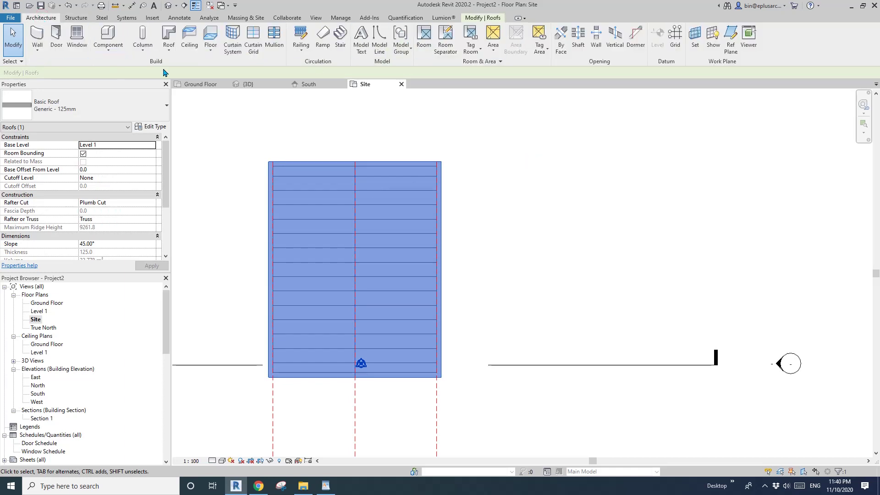
pyautogui.click(617, 47)
pyautogui.click(330, 213)
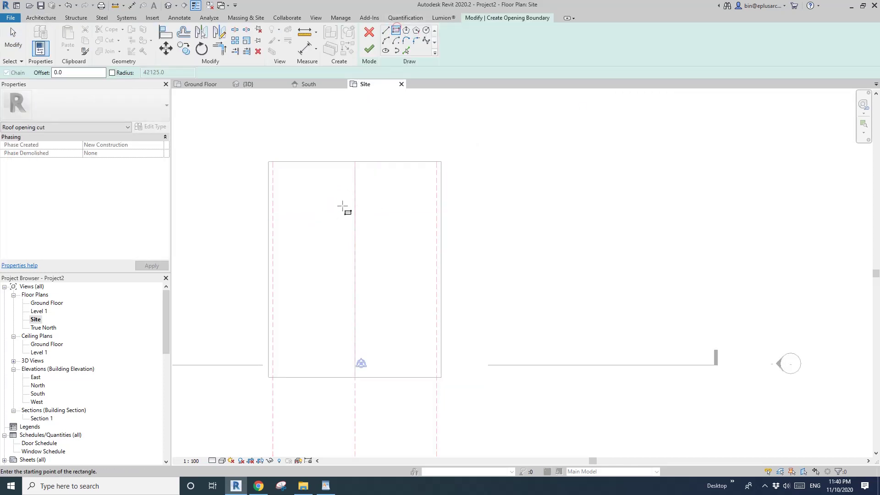
pyautogui.click(325, 205)
pyautogui.click(386, 266)
pyautogui.click(368, 49)
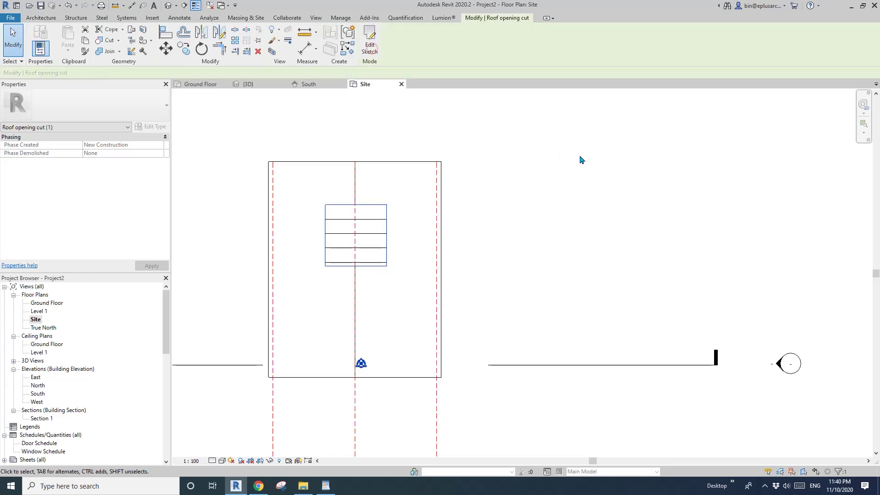
pyautogui.click(579, 159)
# Examine the roof opening and the exposed rafters in the 3D view, and return to the Site floor plan
pyautogui.click(167, 5)
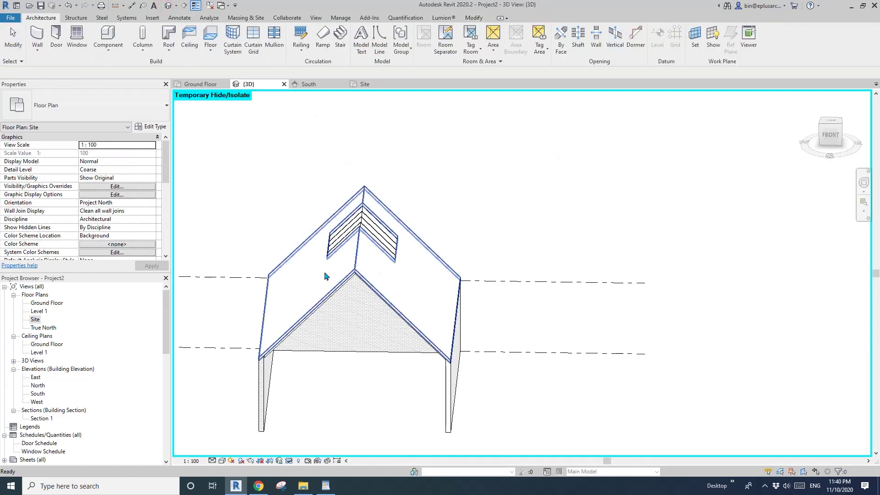
pyautogui.scroll(5, 330, 277)
pyautogui.moveTo(378, 279)
pyautogui.keyDown('shift'); pyautogui.mouseDown(button='middle')
pyautogui.moveTo(448, 295)
pyautogui.moveTo(373, 284)
pyautogui.mouseUp(button='middle'); pyautogui.keyUp('shift')
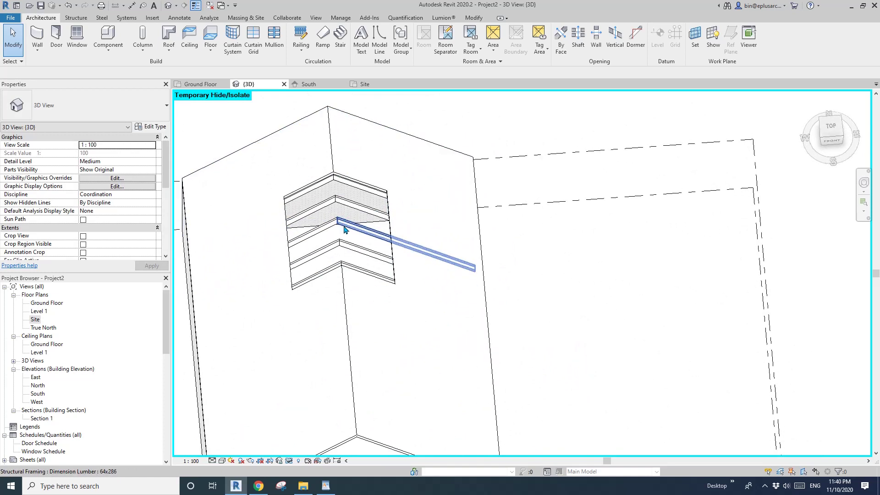
pyautogui.doubleClick(35, 320)
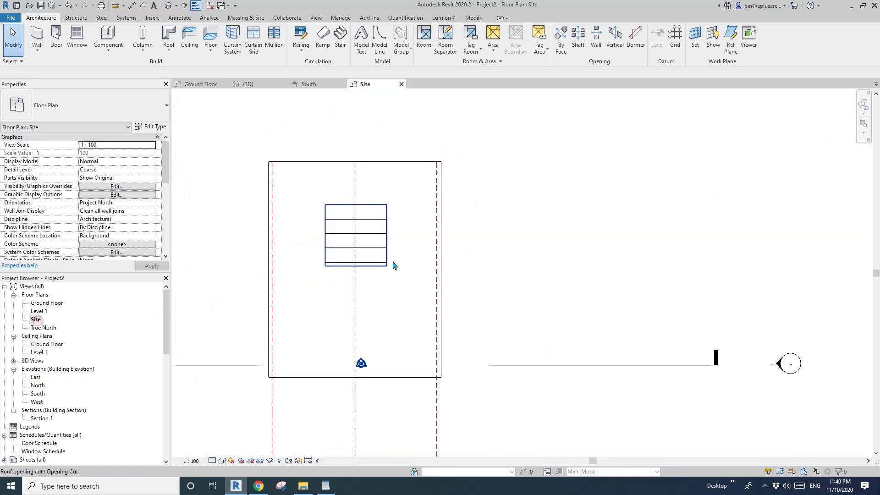
# Delete the vertical opening cut from the roof in the Site plan
pyautogui.click(383, 215)
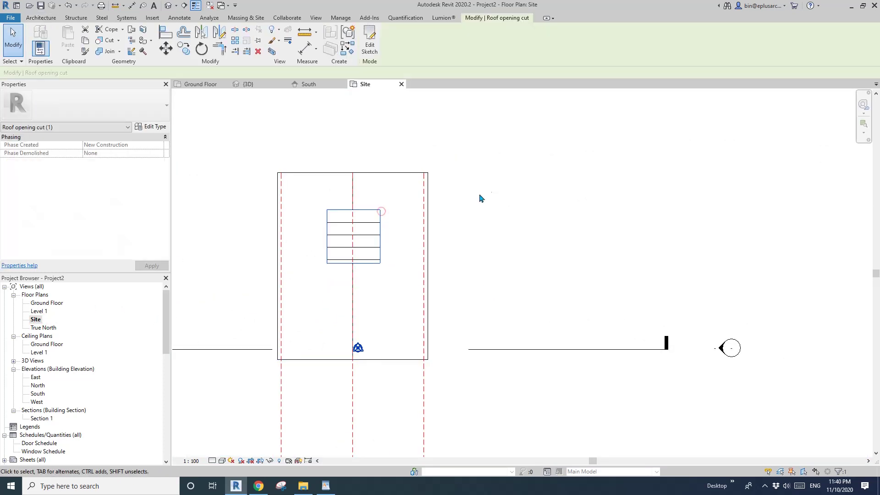
pyautogui.click(399, 161)
pyautogui.scroll(2, 389, 229)
# Edit the roof's footprint and sketch a rectangular opening about 4032 by 3379 mm across the upper part of the ridge
pyautogui.click(378, 219)
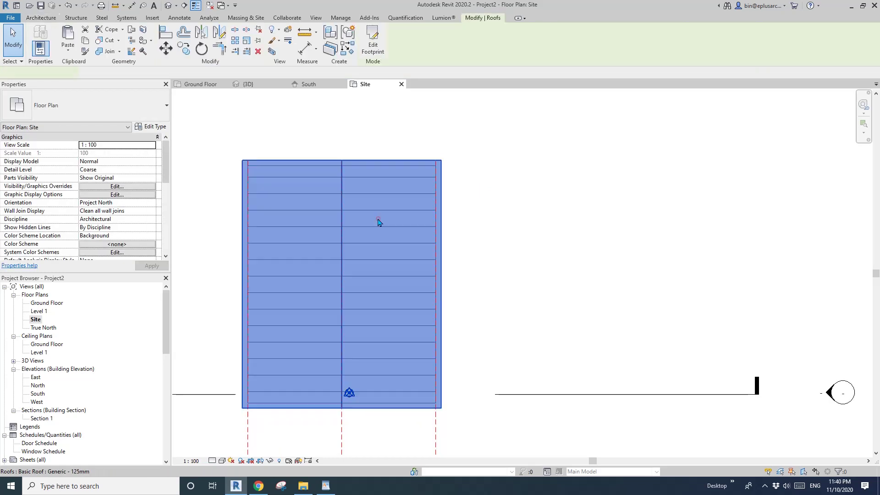
pyautogui.click(369, 48)
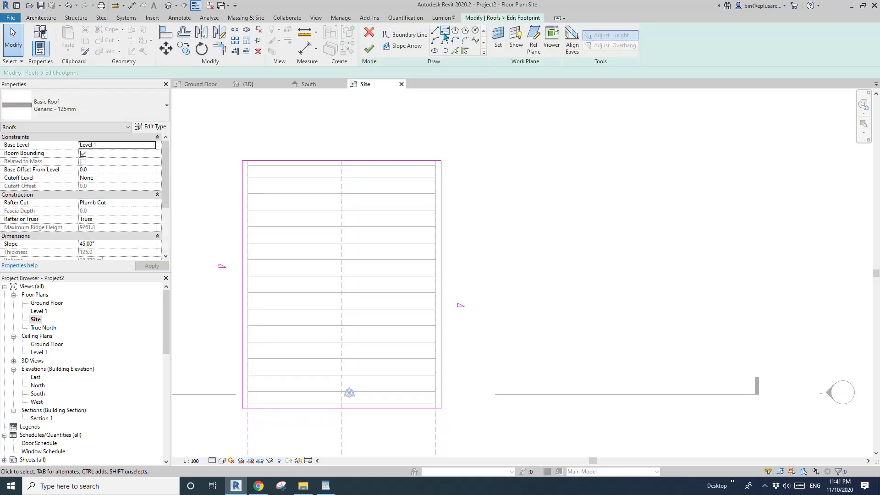
pyautogui.click(302, 210)
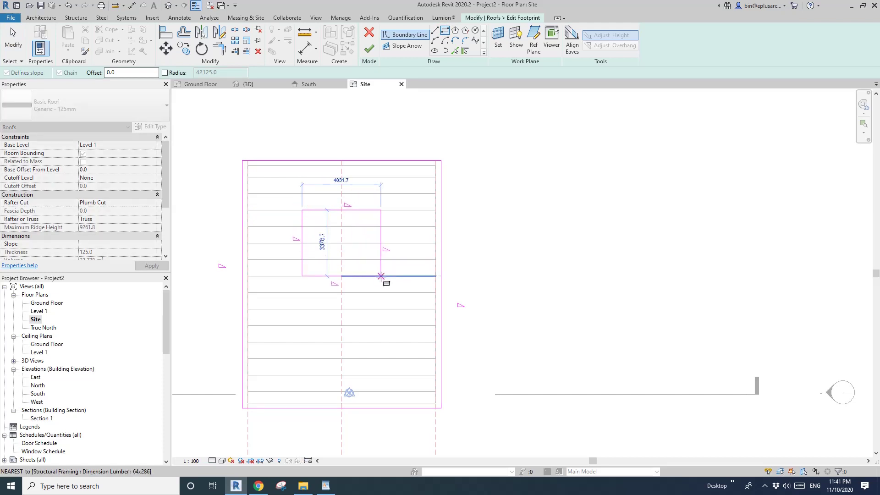
pyautogui.click(381, 276)
pyautogui.press('Escape')
pyautogui.press('Escape')
# Remove the slope definition from all four lines of the rectangular opening
pyautogui.moveTo(400, 197); pyautogui.dragTo(291, 306)
pyautogui.moveTo(332, 174); pyautogui.dragTo(331, 174, button='middle')
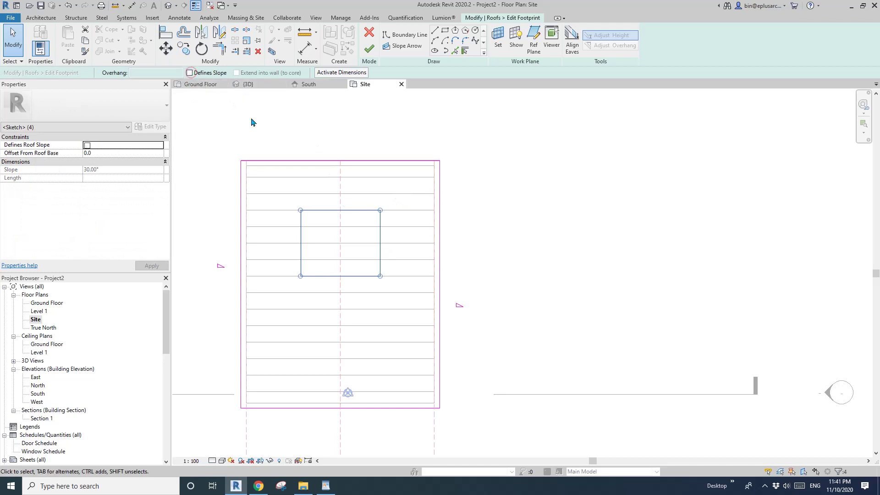
pyautogui.press('Escape')
pyautogui.moveTo(361, 251); pyautogui.dragTo(358, 248, button='middle')
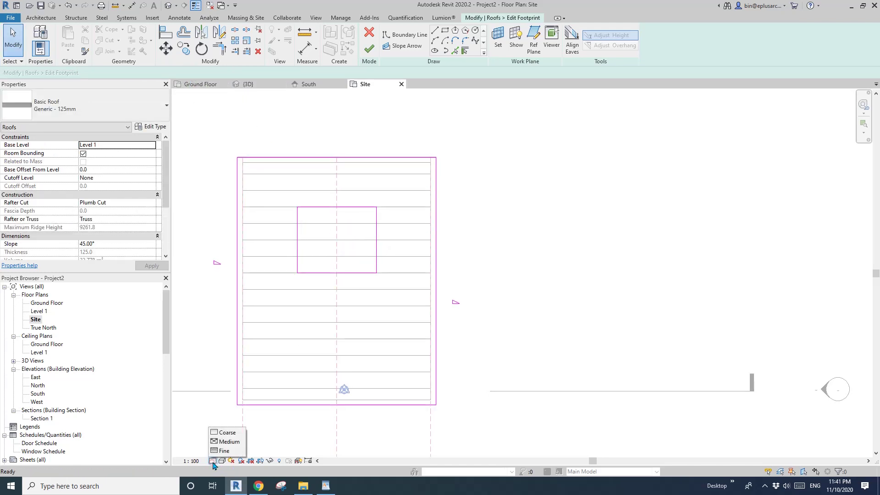
# Set the view's detail level to Medium and align the opening's upper and lower edges with the adjacent rafter faces
pyautogui.click(224, 441)
pyautogui.scroll(3, 343, 251)
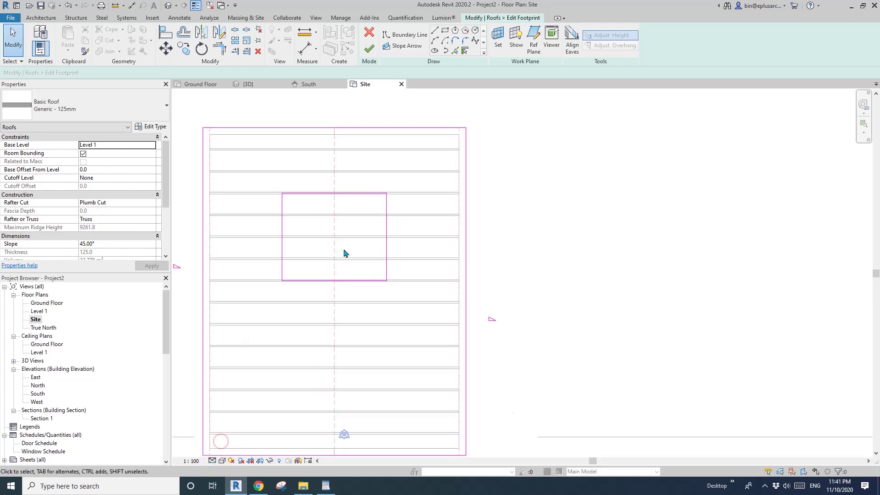
pyautogui.scroll(3, 289, 200)
pyautogui.scroll(3, 458, 202)
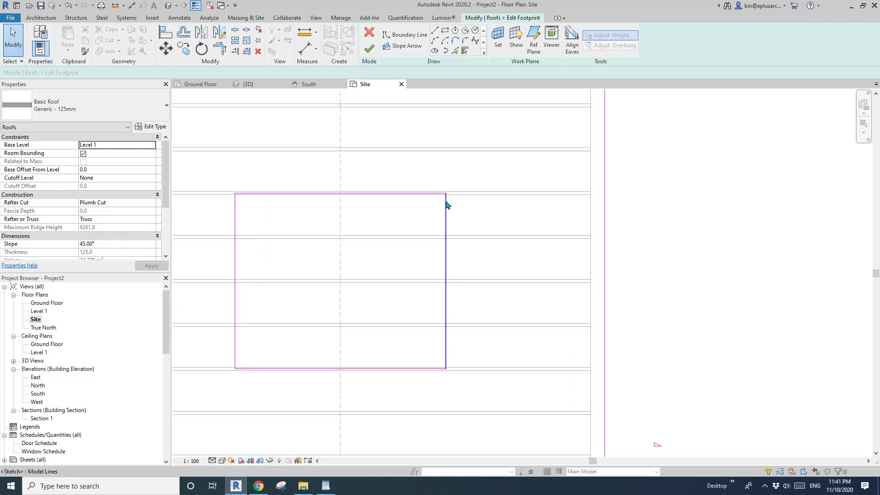
pyautogui.press('a')
pyautogui.press('l')
pyautogui.click(429, 194)
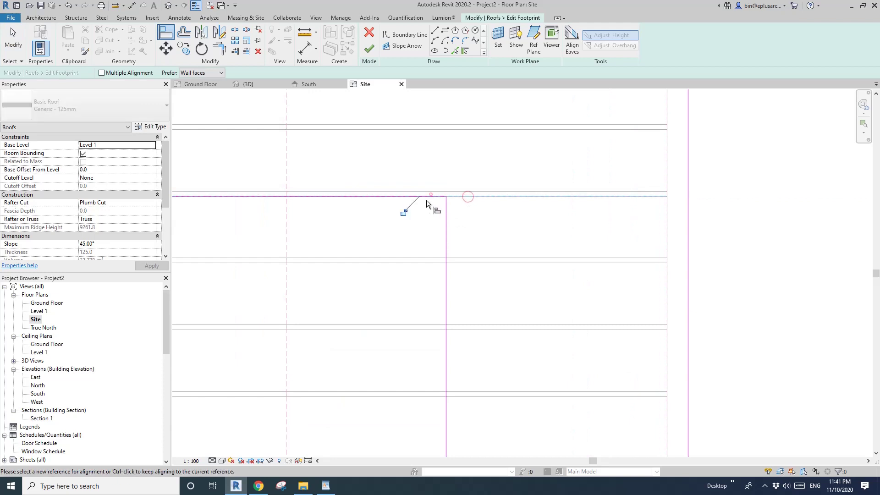
pyautogui.scroll(-4, 461, 206)
pyautogui.scroll(2, 456, 316)
pyautogui.click(469, 315)
pyautogui.click(428, 316)
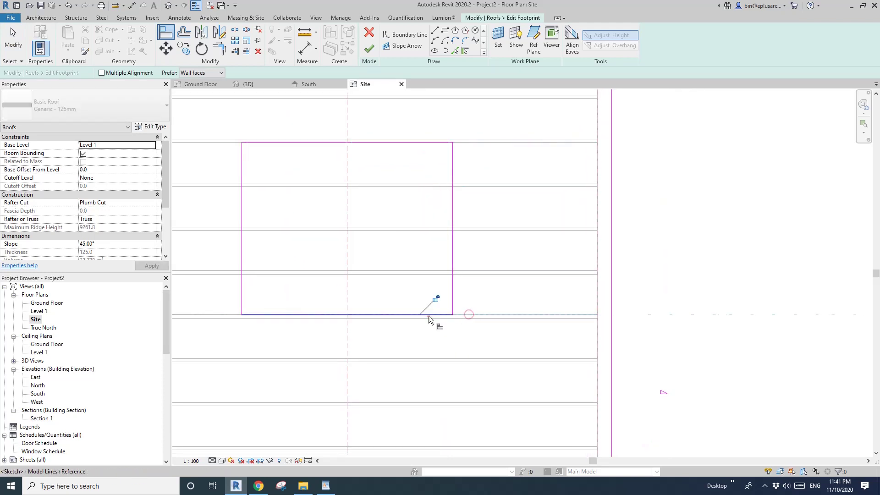
pyautogui.scroll(-2, 351, 293)
pyautogui.press('Escape')
pyautogui.moveTo(347, 243); pyautogui.dragTo(349, 244, button='middle')
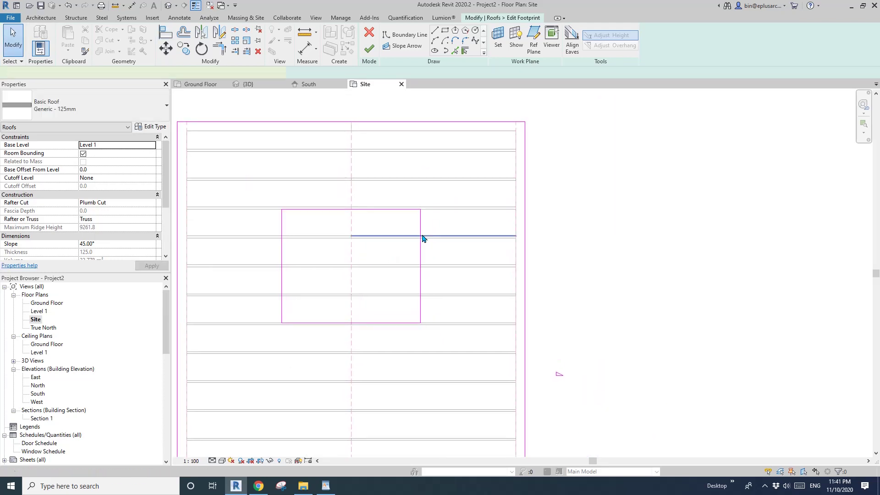
# Dimension the opening's two side edges from the central ridge reference plane
pyautogui.press('d')
pyautogui.press('i')
pyautogui.click(421, 233)
pyautogui.click(282, 222)
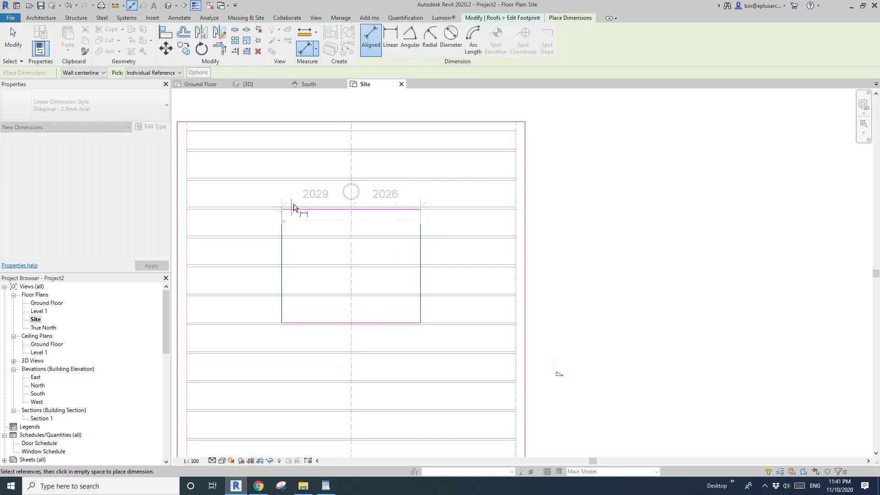
pyautogui.click(301, 192)
pyautogui.scroll(1, 318, 202)
pyautogui.press('Escape')
# Set both side edges of the opening 1200 mm from the ridge reference plane and finish the roof footprint
pyautogui.click(438, 236)
pyautogui.click(434, 222)
pyautogui.click(399, 184)
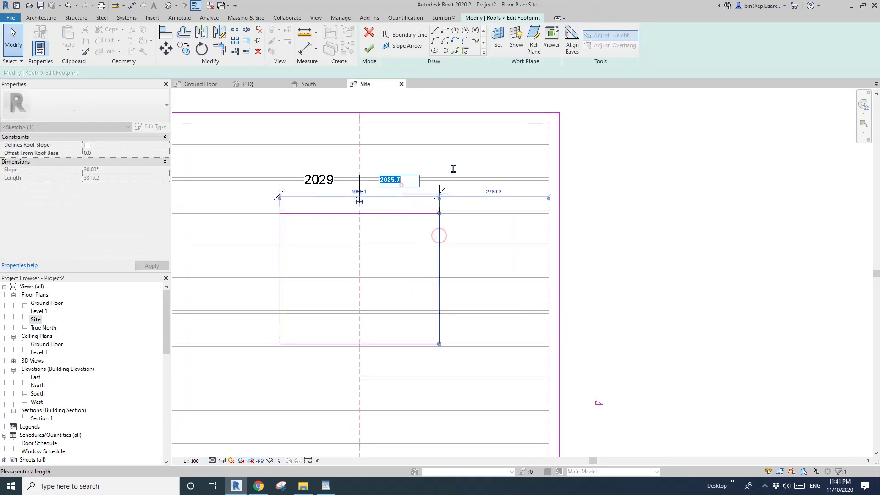
pyautogui.write('1')
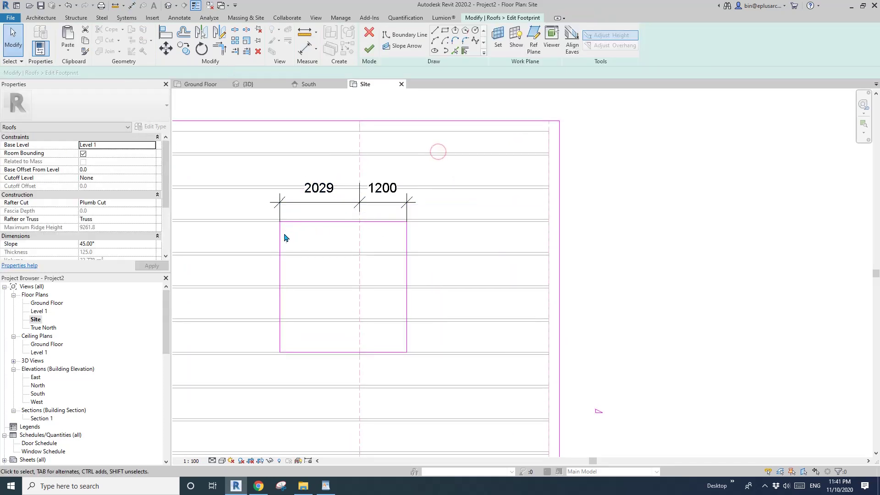
pyautogui.click(282, 236)
pyautogui.click(318, 189)
pyautogui.write('12')
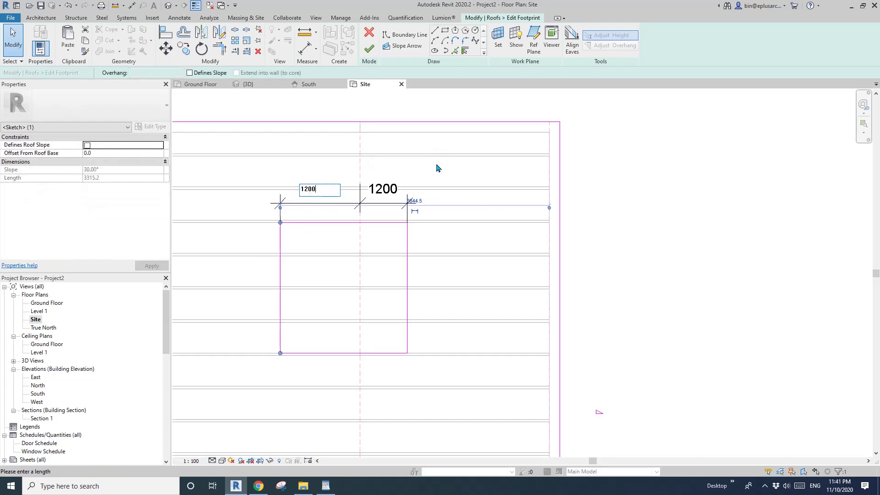
pyautogui.write('00')
pyautogui.press('Return')
pyautogui.press('Escape')
pyautogui.scroll(-1, 409, 222)
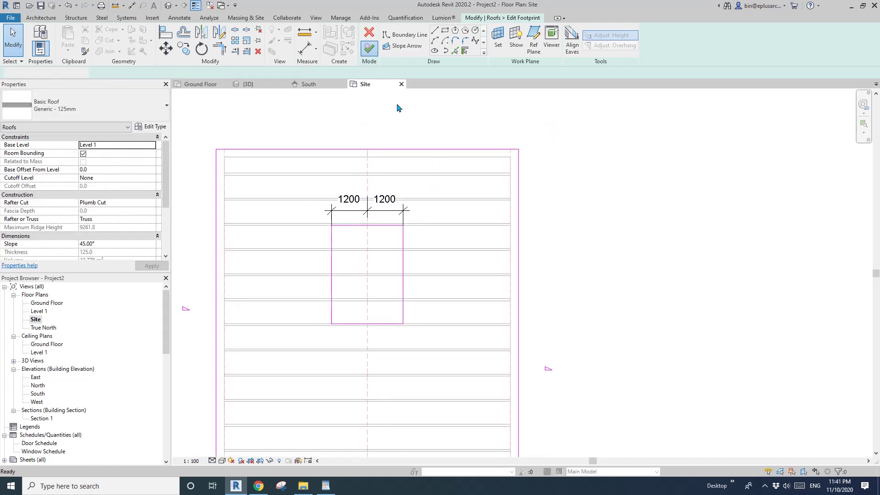
pyautogui.scroll(-1, 410, 128)
# Examine the resized roof opening in the 3D view and return to the Site floor plan
pyautogui.click(168, 6)
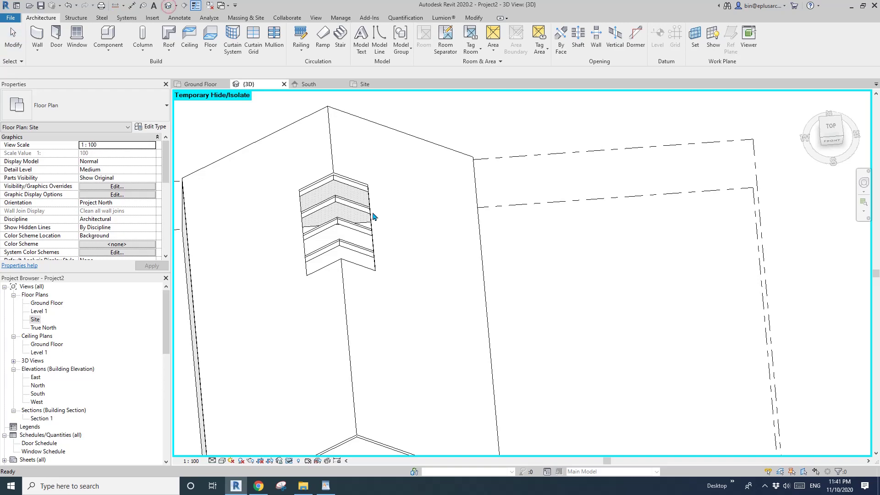
pyautogui.keyDown('shift'); pyautogui.moveTo(338, 183); pyautogui.dragTo(306, 188, button='middle'); pyautogui.keyUp('shift')
pyautogui.scroll(-1, 306, 190)
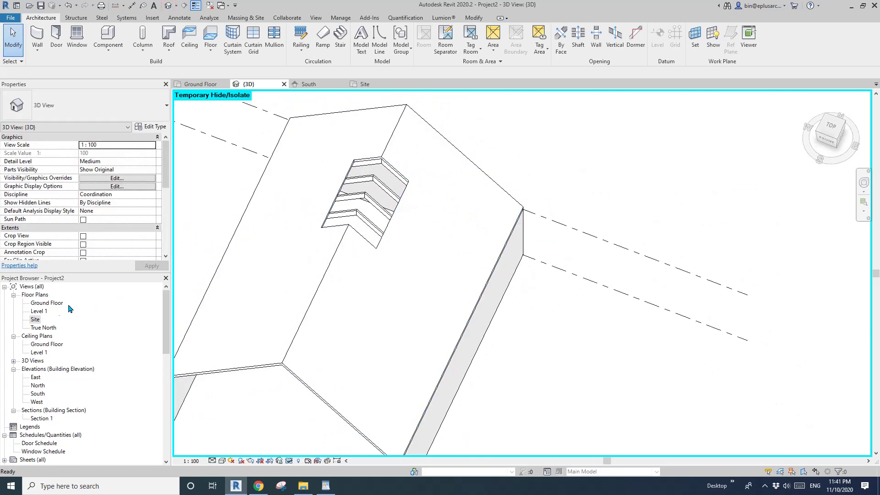
pyautogui.doubleClick(35, 319)
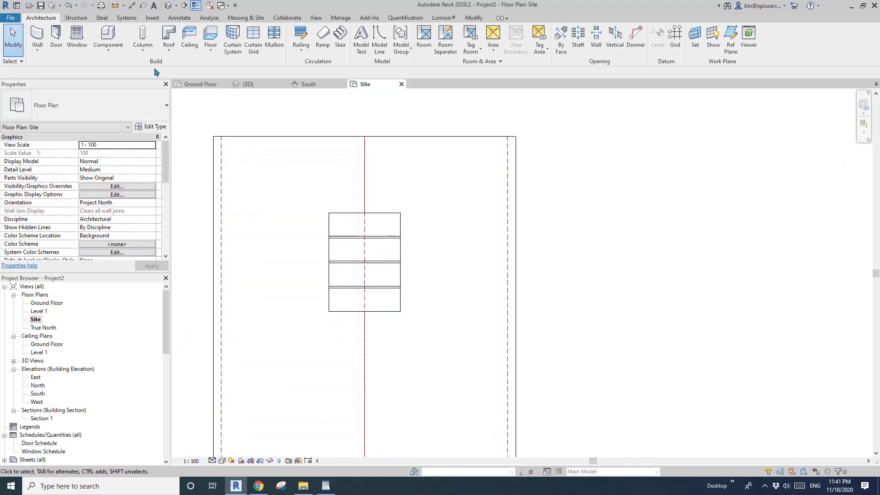
# Start a Sloped Glazing roof by footprint on Level 1 and trace its boundary from the four edges of the roof opening
pyautogui.click(170, 37)
pyautogui.click(426, 263)
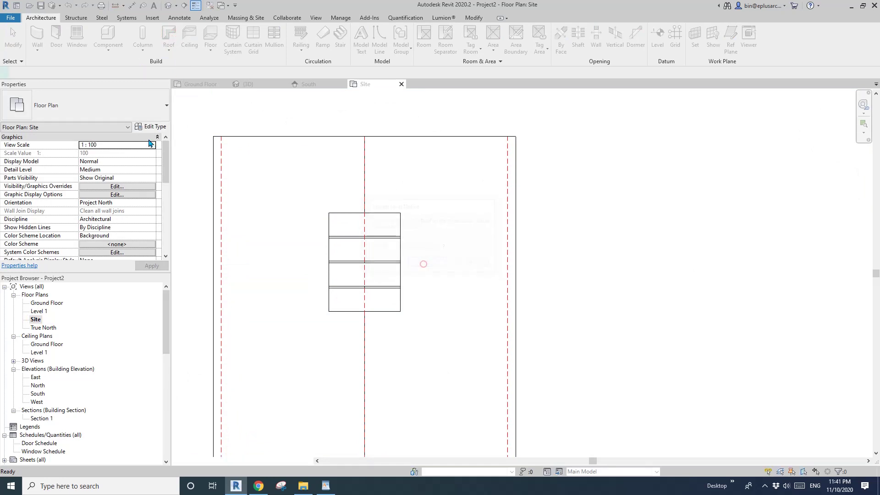
pyautogui.click(87, 103)
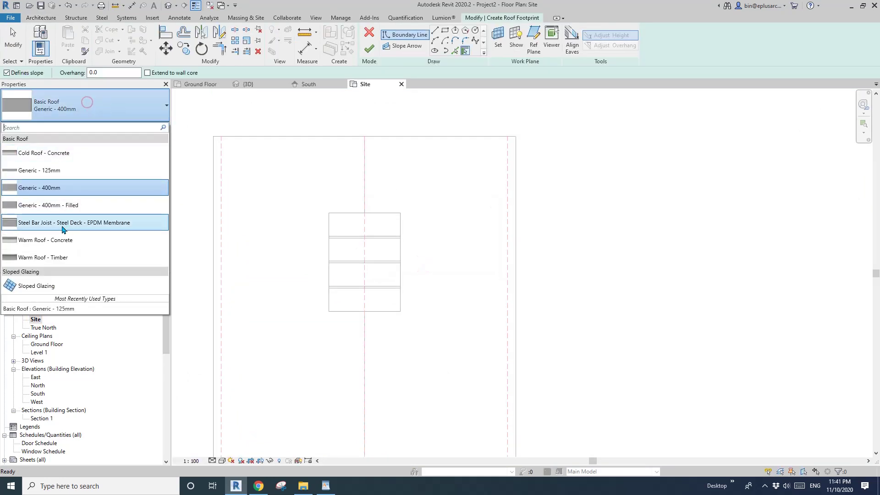
pyautogui.click(43, 287)
pyautogui.click(455, 50)
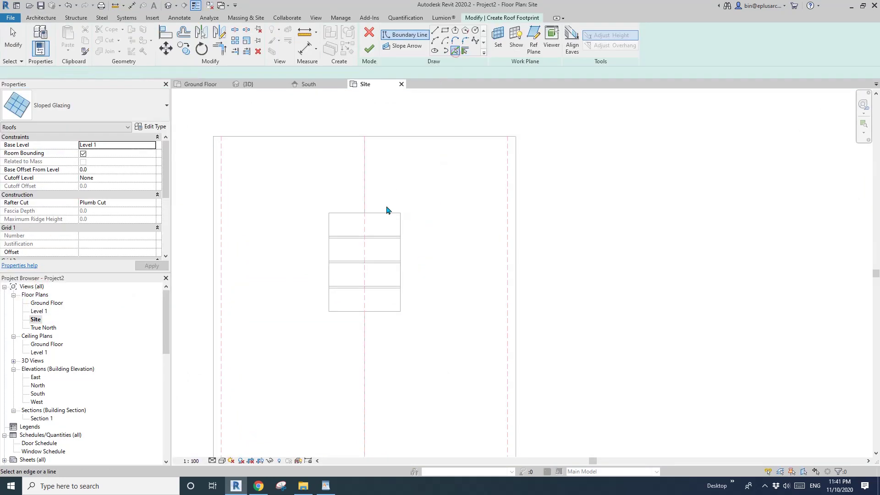
pyautogui.click(386, 212)
pyautogui.click(330, 242)
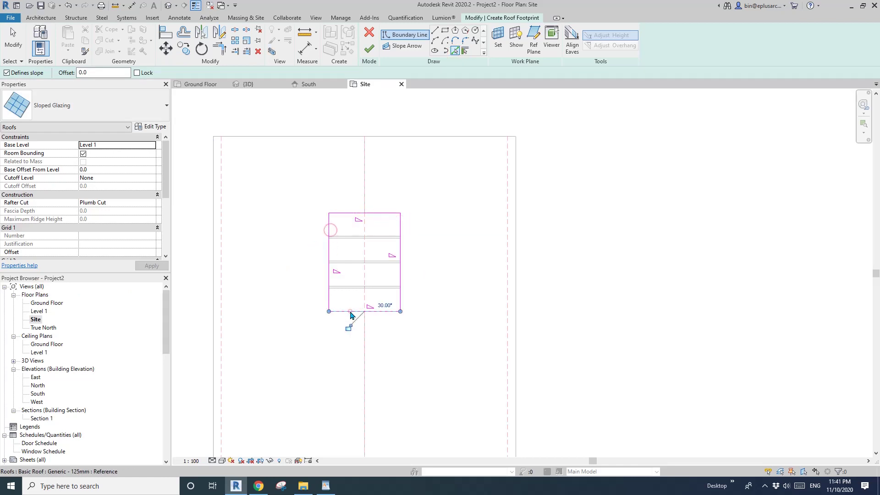
pyautogui.press('Escape')
# Remove the slope from the glazing's upper and lower edges, set its two side slopes to 45°, and finish the roof
pyautogui.moveTo(389, 344); pyautogui.dragTo(375, 197)
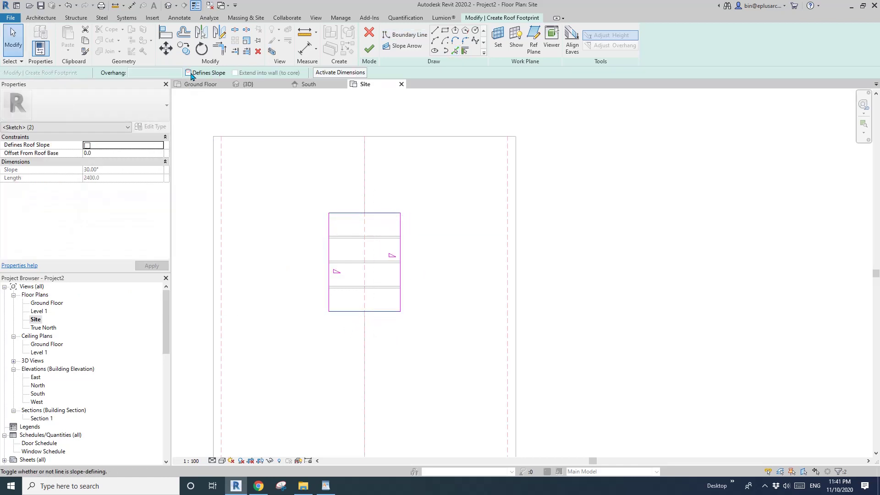
pyautogui.click(188, 73)
pyautogui.moveTo(412, 251); pyautogui.dragTo(100, 245)
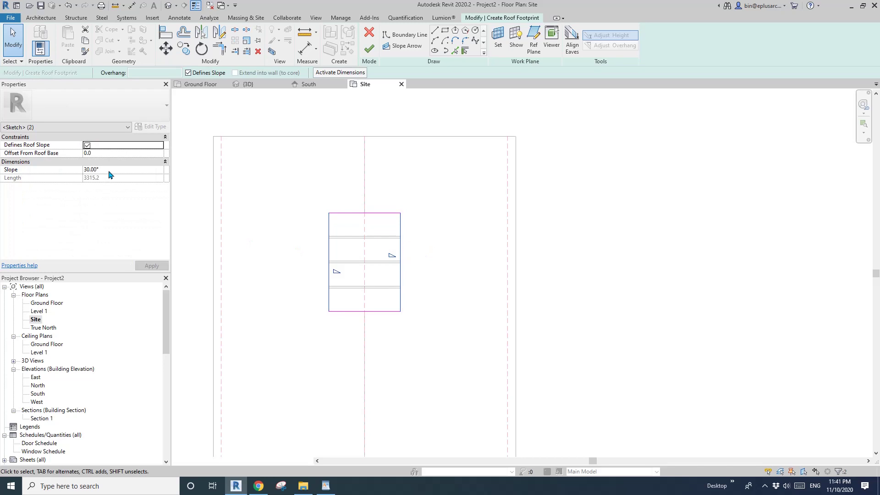
pyautogui.press('Return')
pyautogui.click(376, 50)
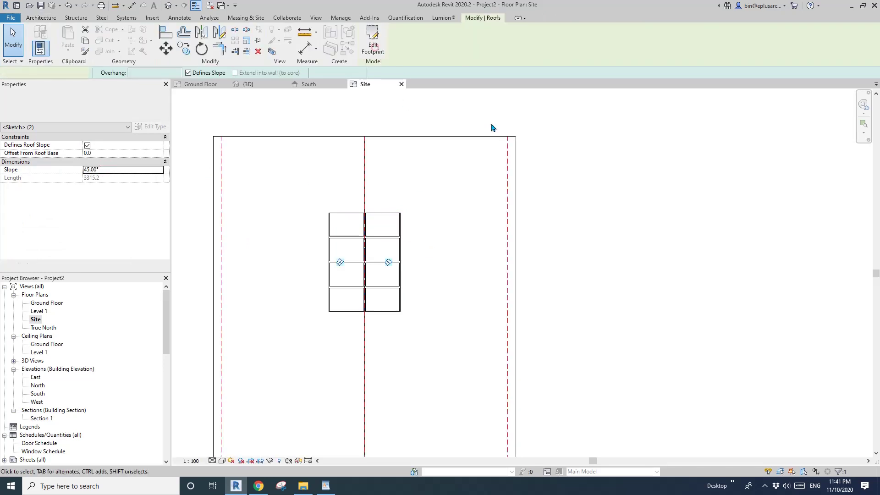
pyautogui.click(281, 308)
# Open the South elevation and reset its temporary hide/isolate to show the whole building with the glazing
pyautogui.click(37, 393)
pyautogui.doubleClick(38, 393)
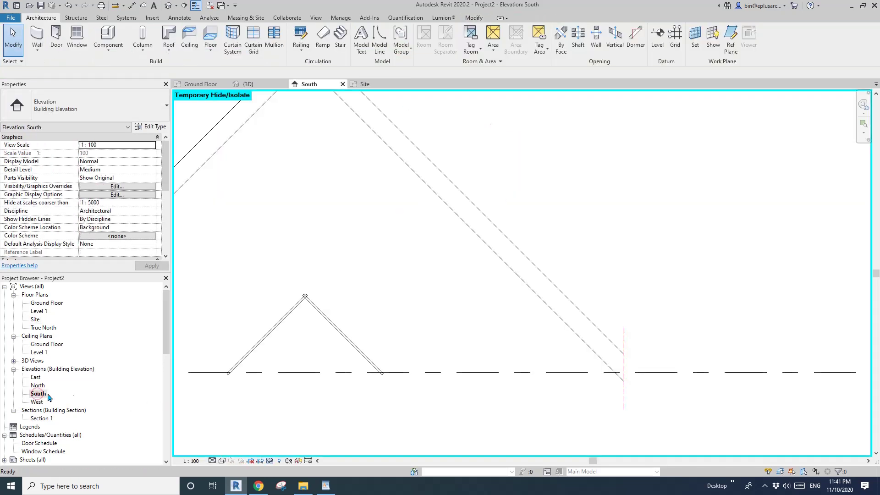
pyautogui.scroll(-4, 397, 329)
pyautogui.moveTo(371, 334); pyautogui.dragTo(420, 317, button='middle')
pyautogui.scroll(-1, 416, 316)
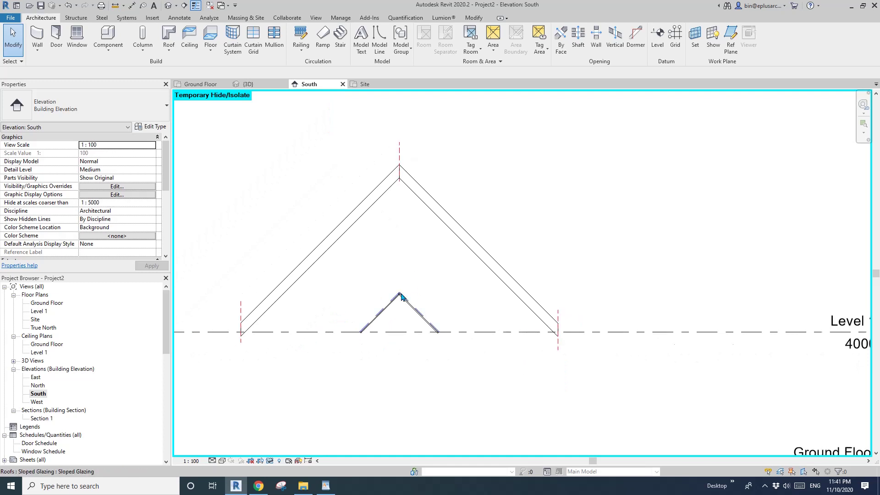
pyautogui.scroll(1, 401, 297)
pyautogui.press('h')
pyautogui.press('r')
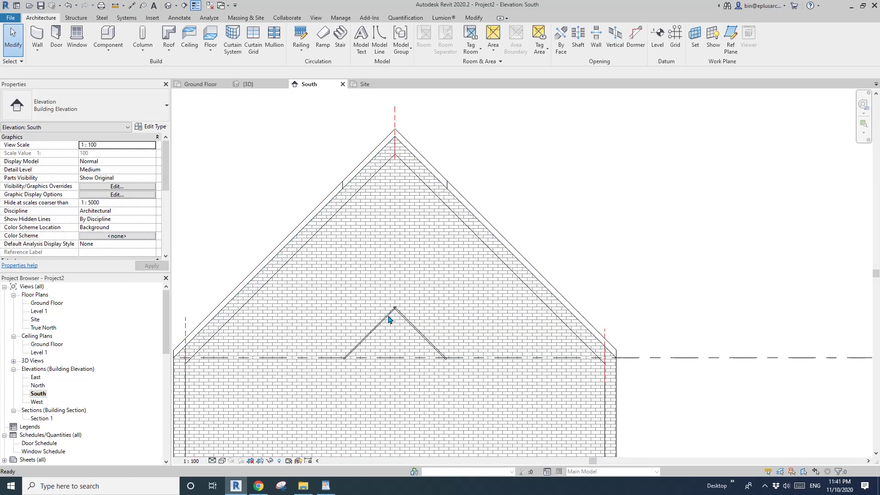
# Move the sloped glazing up from its apex to the apex of the main roof
pyautogui.click(411, 327)
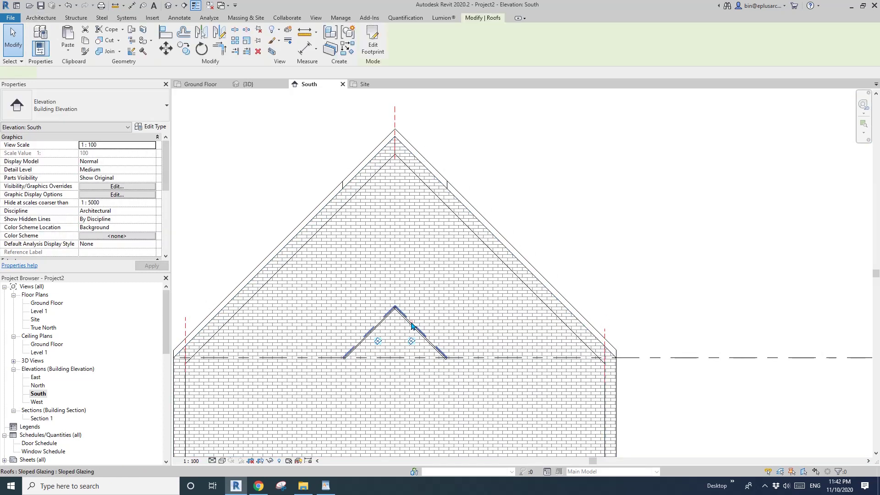
pyautogui.scroll(4, 389, 312)
pyautogui.press('m')
pyautogui.press('v')
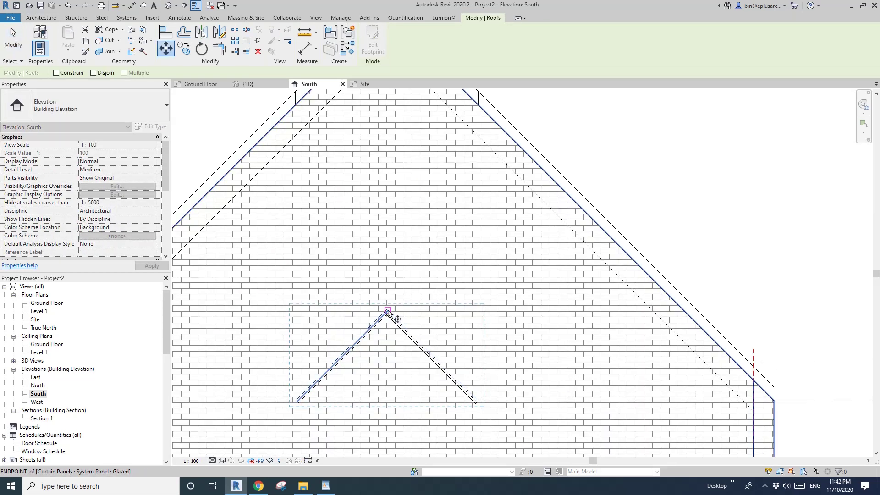
pyautogui.click(387, 311)
pyautogui.scroll(-3, 387, 310)
pyautogui.moveTo(387, 309); pyautogui.dragTo(383, 411, button='middle')
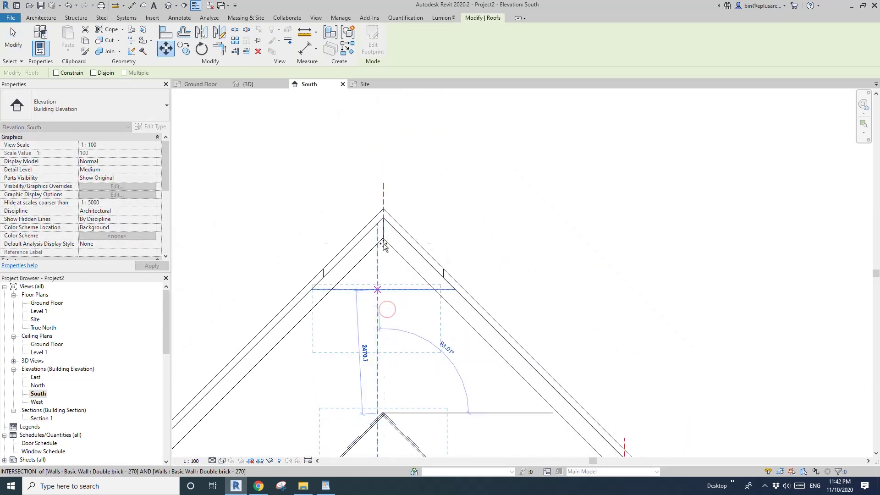
pyautogui.click(384, 211)
pyautogui.scroll(-2, 410, 237)
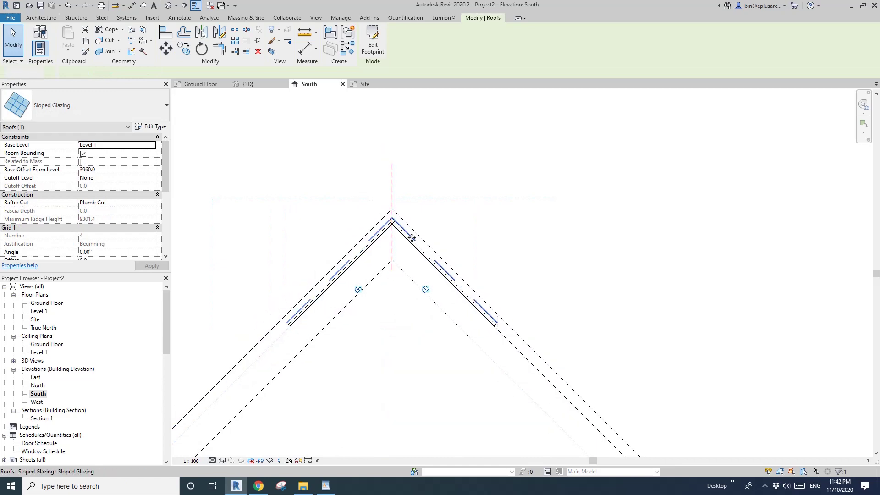
pyautogui.press('Escape')
# Examine the glazed roof opening and the exposed rafters from below in the 3D view
pyautogui.click(168, 6)
pyautogui.keyDown('shift'); pyautogui.moveTo(403, 220); pyautogui.dragTo(348, 289, button='middle'); pyautogui.keyUp('shift')
pyautogui.scroll(5, 339, 295)
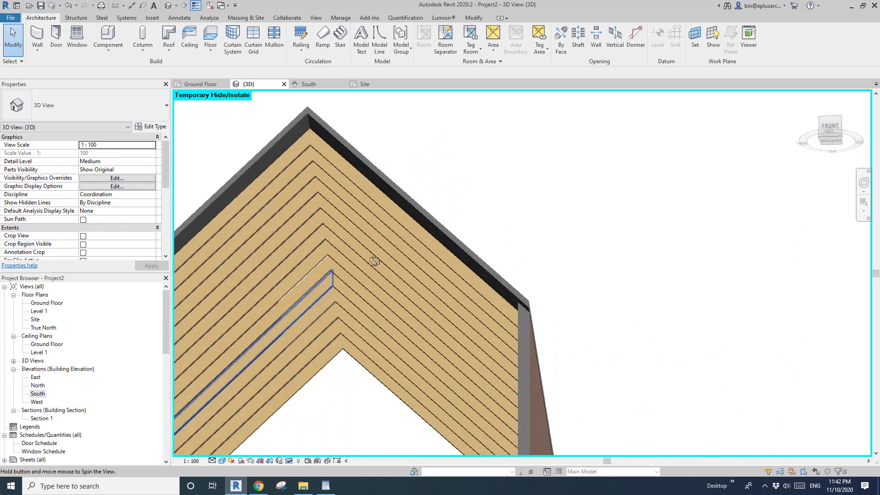
pyautogui.scroll(-5, 312, 305)
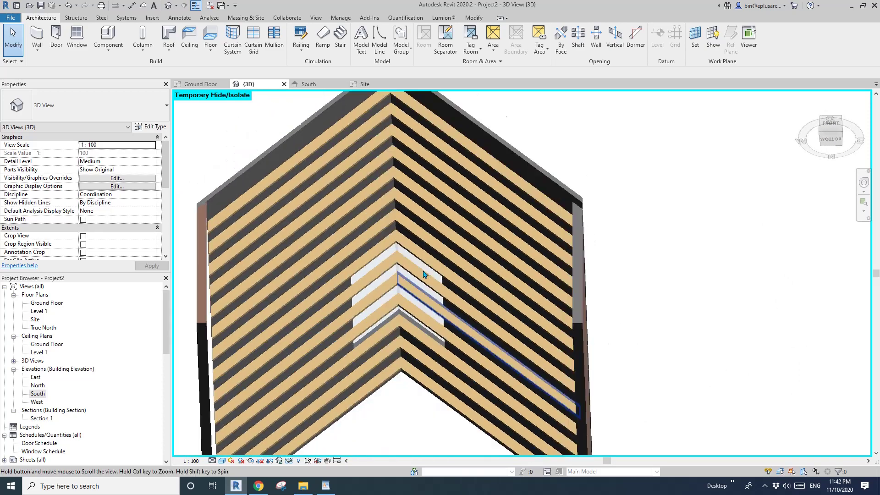